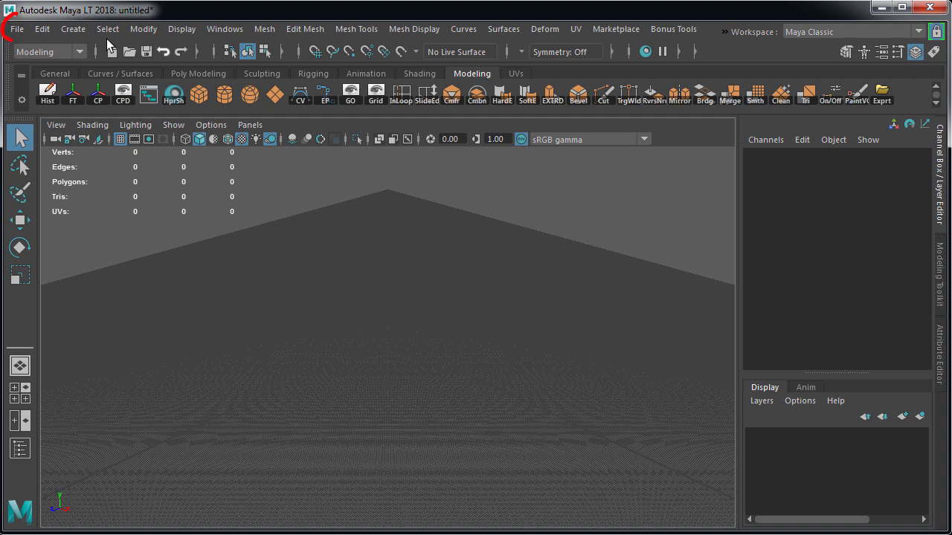
# - Start a new scene without saving the changes to the untitled one
pyautogui.click(16, 29)
pyautogui.click(31, 58)
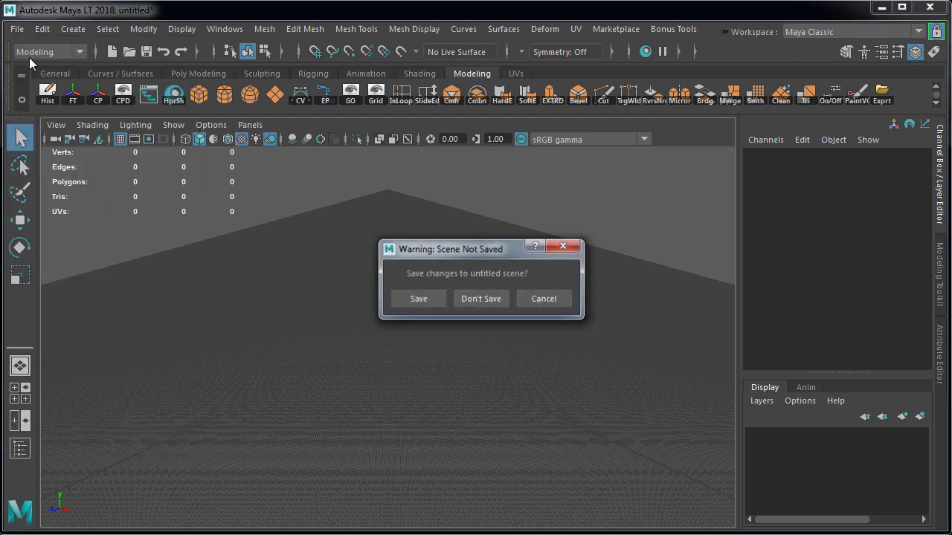
pyautogui.click(477, 301)
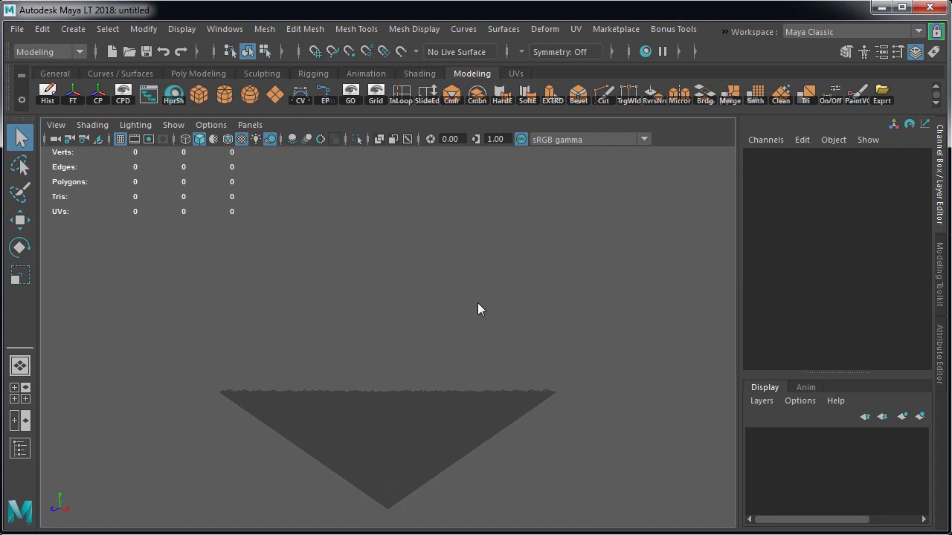
# - Import MiamiCornerStore01-BSP.fbx from the ExportedfromUE4 folder of the project's workspace root
pyautogui.keyDown('alt'); pyautogui.moveTo(315, 357); pyautogui.dragTo(434, 331); pyautogui.keyUp('alt')
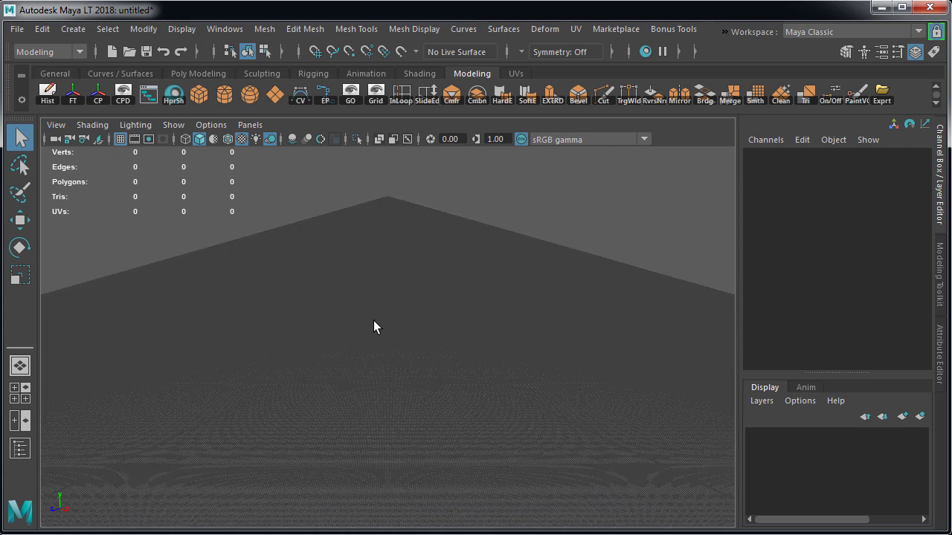
pyautogui.click(16, 29)
pyautogui.click(67, 178)
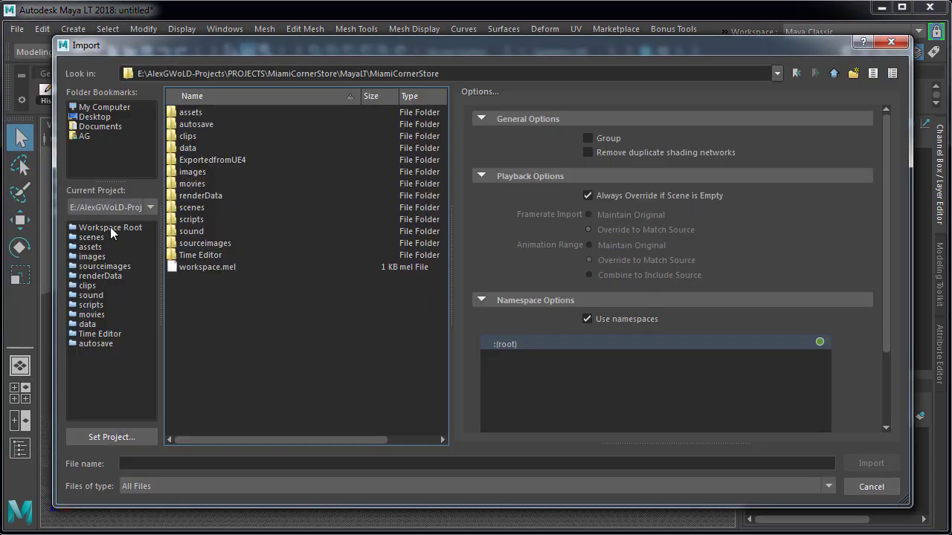
pyautogui.click(121, 227)
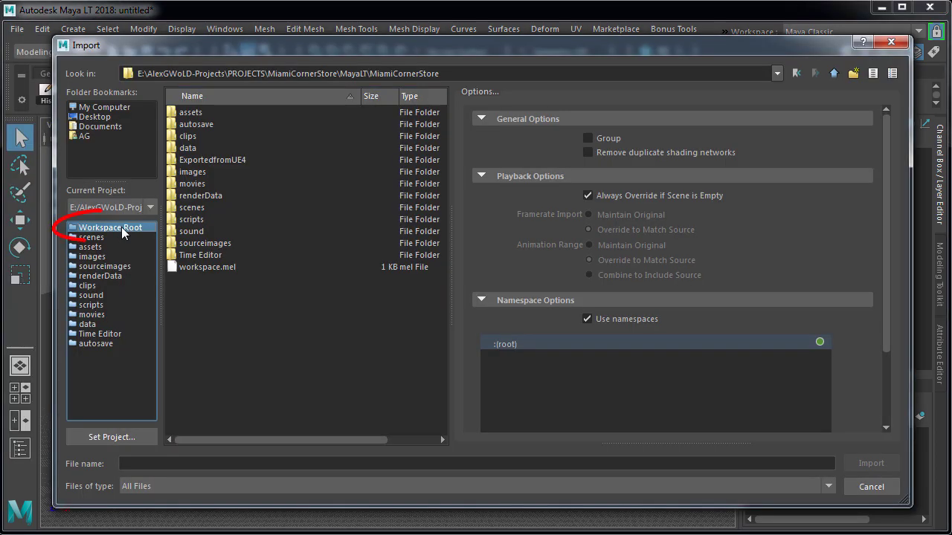
pyautogui.doubleClick(232, 159)
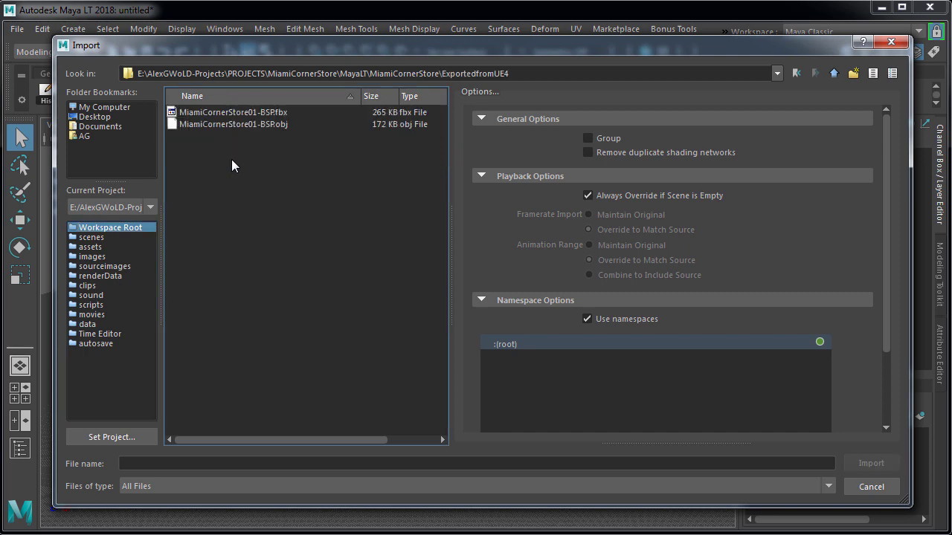
pyautogui.click(235, 112)
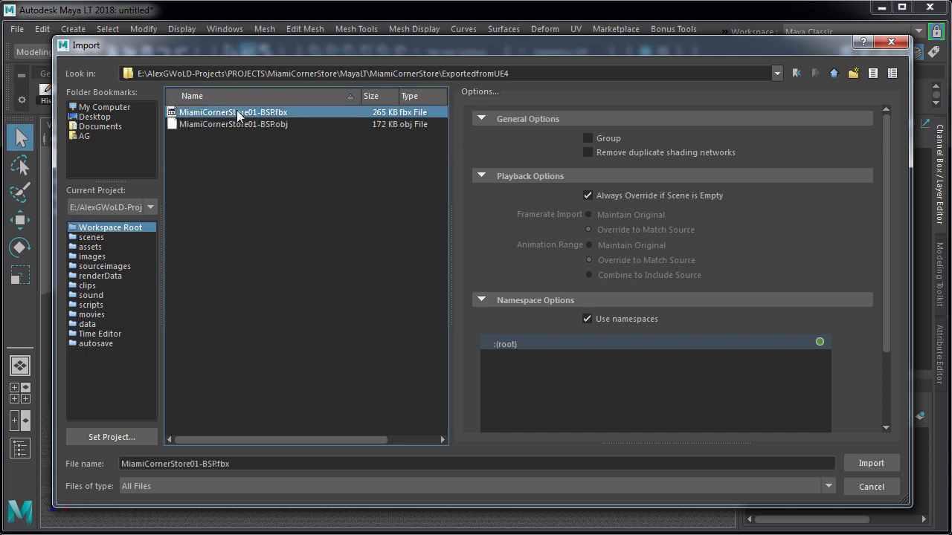
pyautogui.click(875, 464)
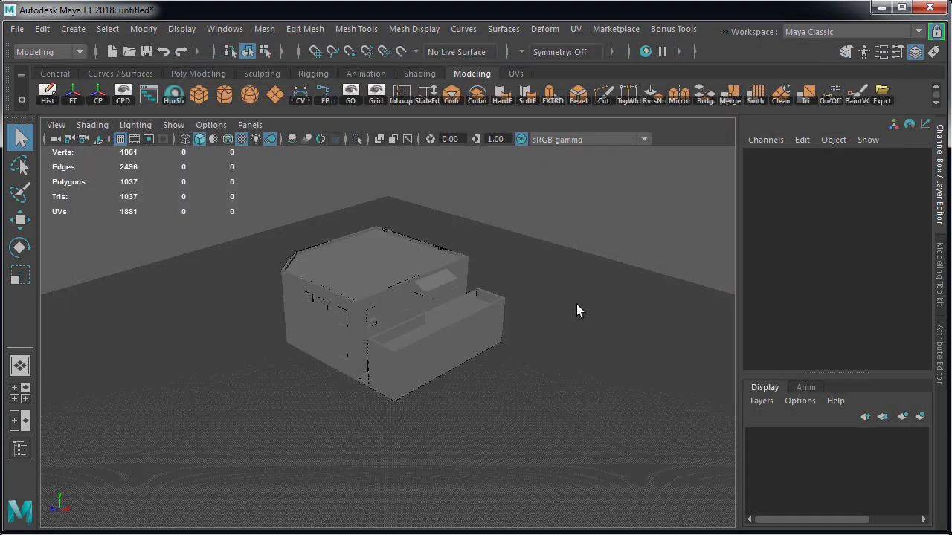
# - Turn on the wireframe-on-shaded display in the viewport
pyautogui.click(227, 139)
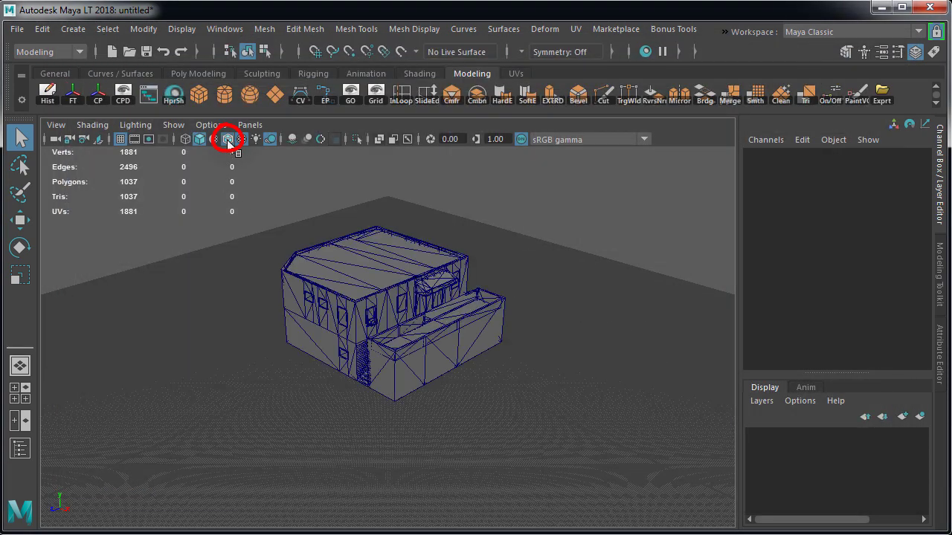
pyautogui.scroll(5, 282, 311)
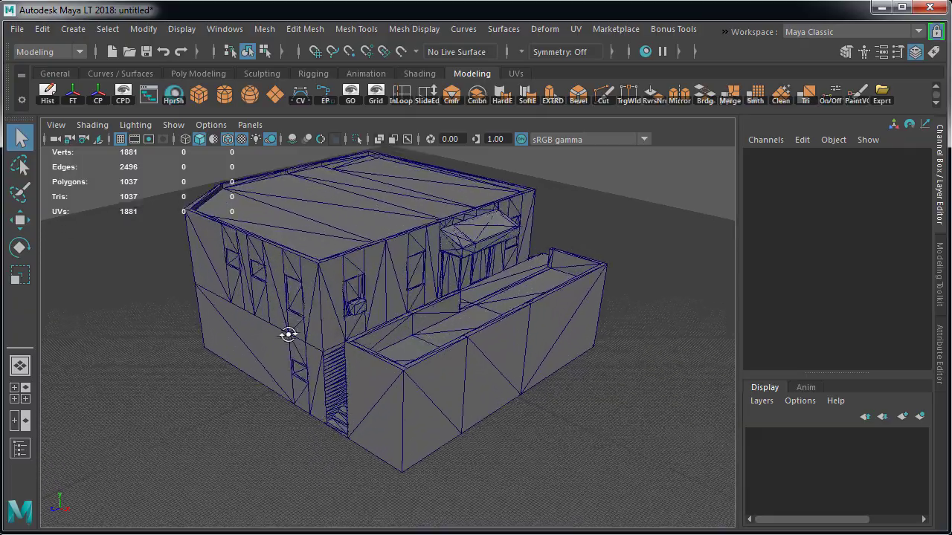
pyautogui.keyDown('alt'); pyautogui.moveTo(289, 335); pyautogui.dragTo(594, 332); pyautogui.keyUp('alt')
# - Examine how the imported FBX building is divided, checking its walls, stairs and roof pieces one by one from several angles
pyautogui.click(421, 319)
pyautogui.keyDown('alt'); pyautogui.moveTo(321, 323); pyautogui.dragTo(499, 323, button='right'); pyautogui.keyUp('alt')
pyautogui.keyDown('alt'); pyautogui.moveTo(499, 324); pyautogui.dragTo(423, 299); pyautogui.keyUp('alt')
pyautogui.click(385, 329)
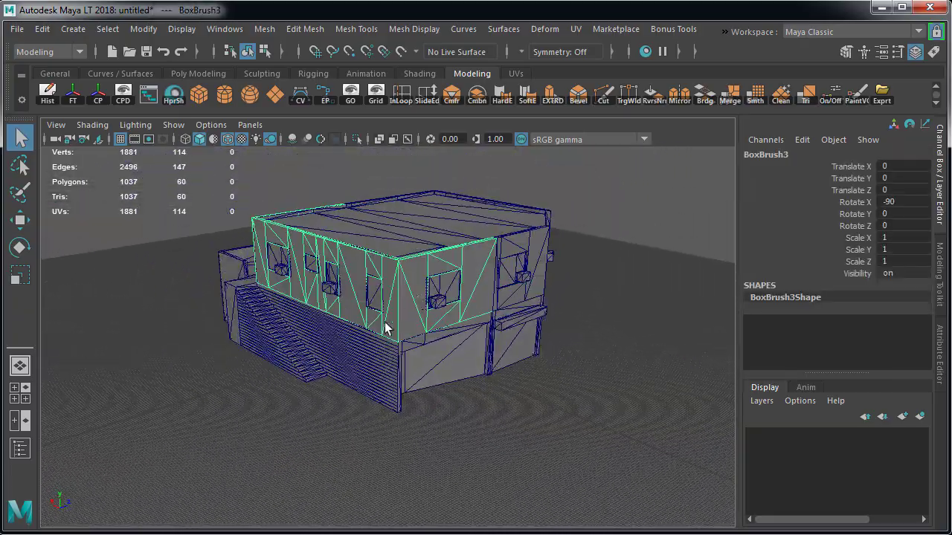
pyautogui.click(392, 356)
pyautogui.click(300, 348)
pyautogui.click(247, 282)
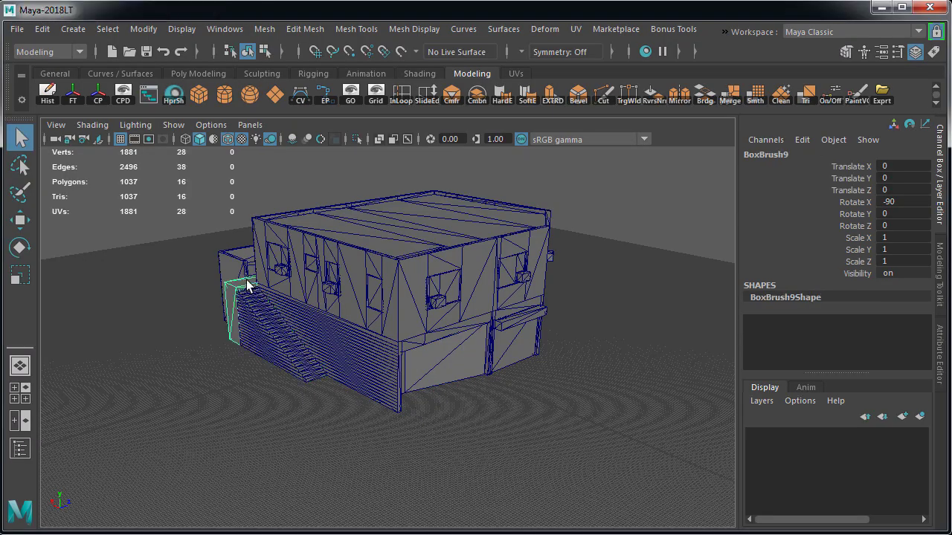
pyautogui.click(419, 236)
pyautogui.keyDown('alt'); pyautogui.moveTo(331, 263); pyautogui.dragTo(428, 275, button='right'); pyautogui.keyUp('alt')
pyautogui.keyDown('alt'); pyautogui.moveTo(428, 275); pyautogui.dragTo(431, 311, button='middle'); pyautogui.keyUp('alt')
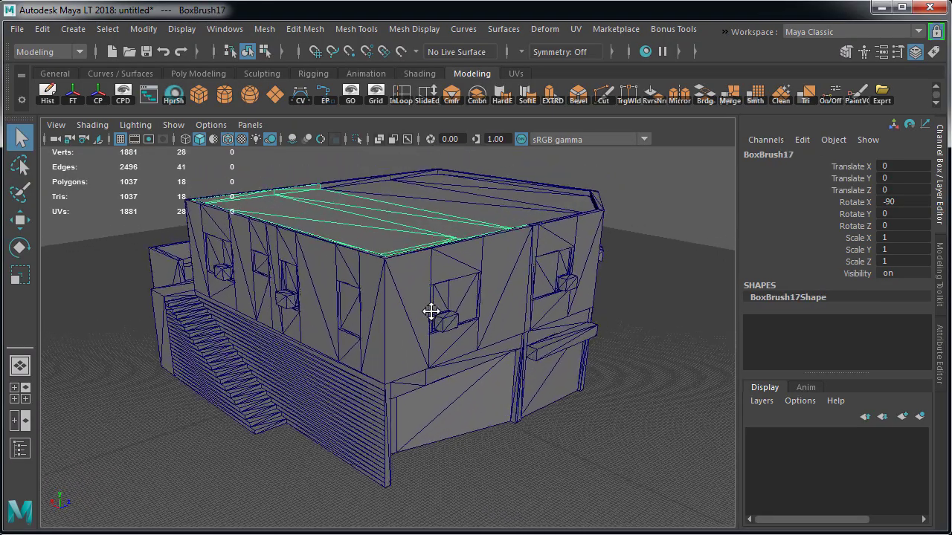
pyautogui.keyDown('alt'); pyautogui.moveTo(432, 311); pyautogui.dragTo(355, 357); pyautogui.keyUp('alt')
pyautogui.keyDown('alt'); pyautogui.moveTo(355, 357); pyautogui.dragTo(370, 319, button='middle'); pyautogui.keyUp('alt')
pyautogui.keyDown('alt'); pyautogui.moveTo(370, 319); pyautogui.dragTo(297, 206, button='right'); pyautogui.keyUp('alt')
pyautogui.keyDown('alt'); pyautogui.moveTo(297, 206); pyautogui.dragTo(298, 257); pyautogui.keyUp('alt')
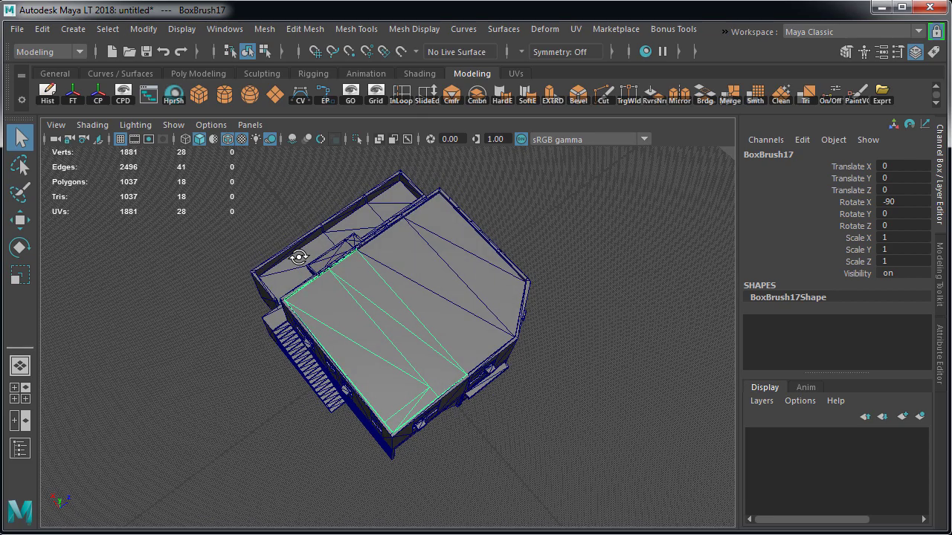
pyautogui.keyDown('alt'); pyautogui.moveTo(305, 275); pyautogui.dragTo(295, 301); pyautogui.keyUp('alt')
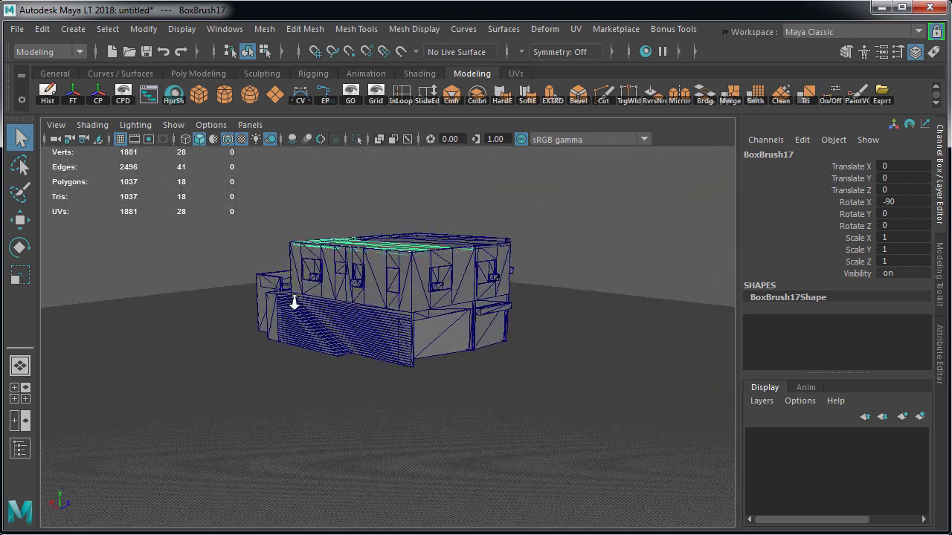
pyautogui.keyDown('alt'); pyautogui.moveTo(295, 301); pyautogui.dragTo(245, 255, button='right'); pyautogui.keyUp('alt')
# - Select all pieces of the FBX building and freeze their transformations
pyautogui.moveTo(197, 186); pyautogui.dragTo(604, 414)
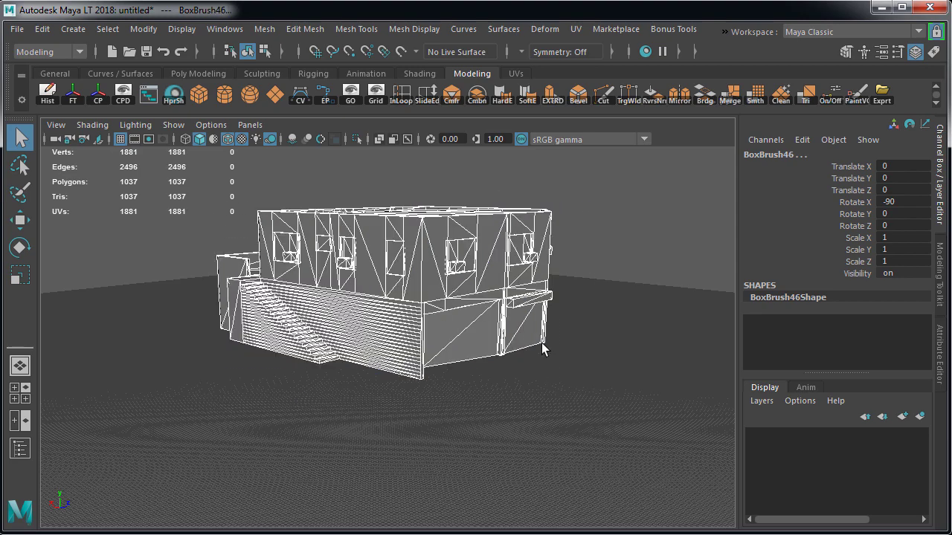
pyautogui.click(143, 29)
pyautogui.click(189, 95)
# - Move the selected FBX building pieces away from the origin along Z, to about 2419
pyautogui.keyDown('alt'); pyautogui.moveTo(491, 343); pyautogui.dragTo(705, 251); pyautogui.keyUp('alt')
pyautogui.press('w')
pyautogui.keyDown('alt'); pyautogui.moveTo(452, 323); pyautogui.dragTo(431, 342); pyautogui.keyUp('alt')
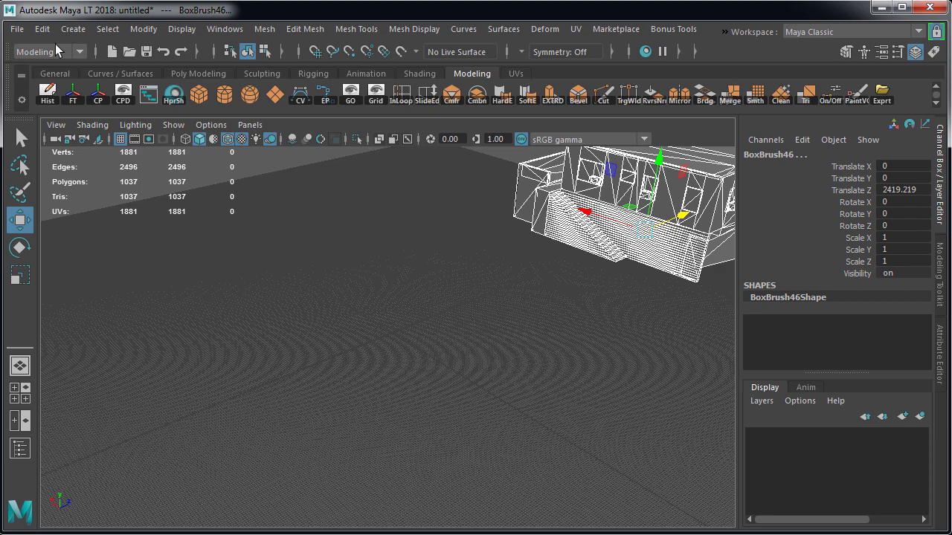
# - Import MiamiCornerStore01-BSP.obj from the ExportedfromUE4 folder
pyautogui.click(16, 29)
pyautogui.click(78, 180)
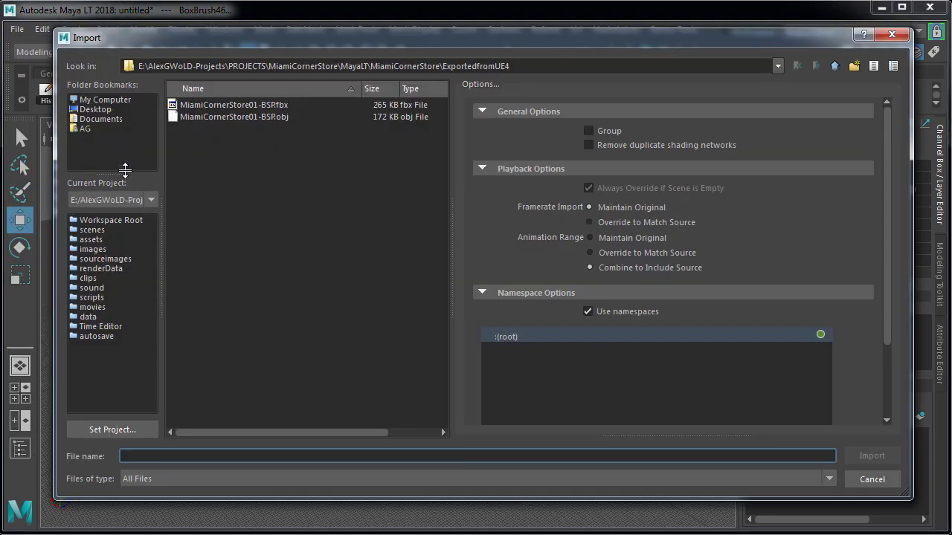
pyautogui.click(249, 116)
pyautogui.doubleClick(249, 117)
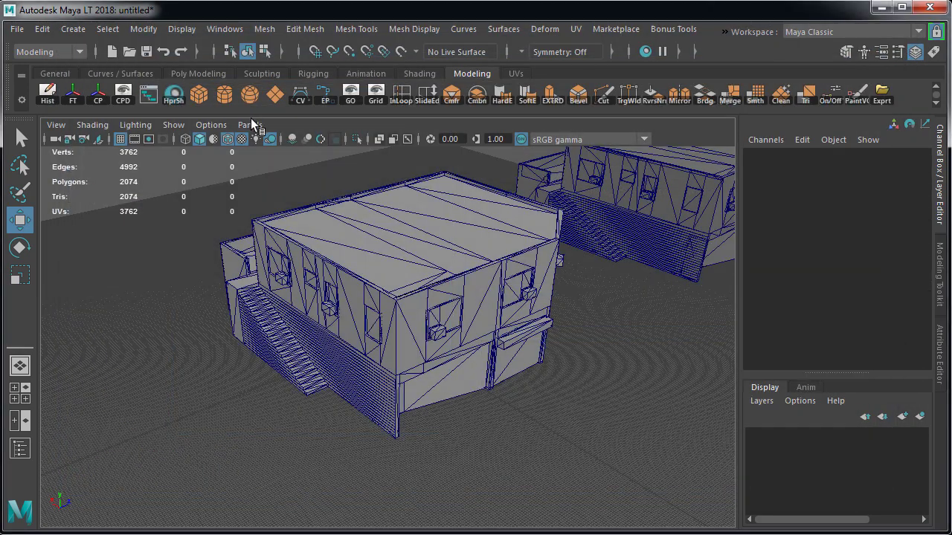
# - Compare the single-mesh OBJ building with the FBX version, and delete all pieces of the FBX building
pyautogui.click(389, 240)
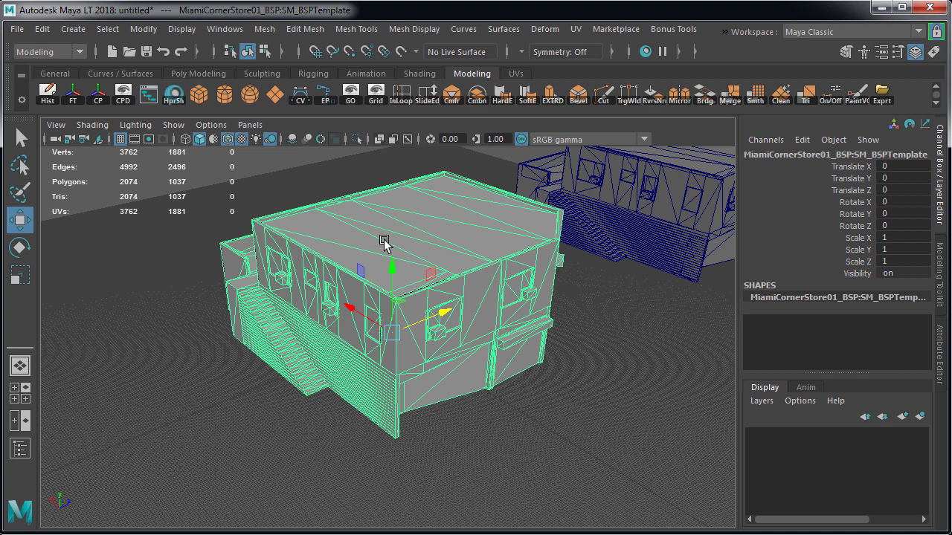
pyautogui.keyDown('alt'); pyautogui.moveTo(491, 262); pyautogui.dragTo(420, 310, button='middle'); pyautogui.keyUp('alt')
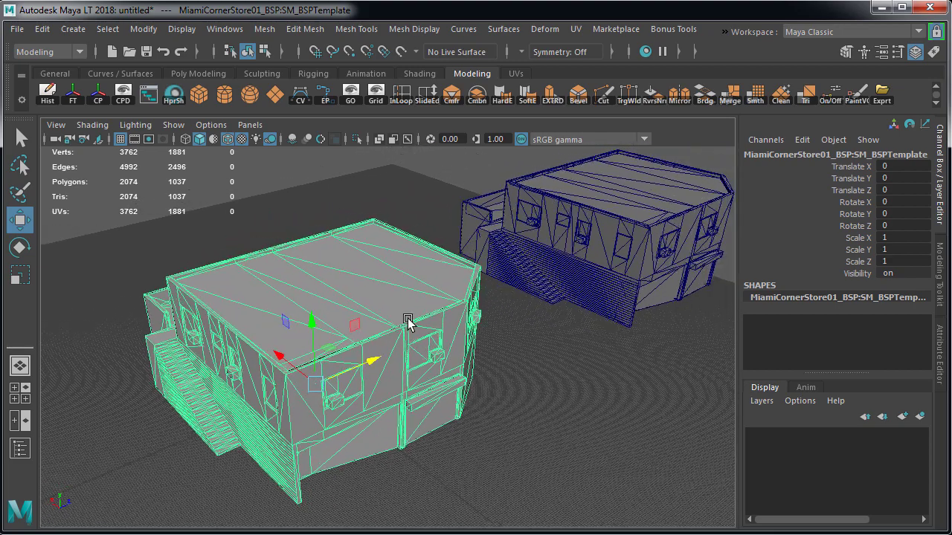
pyautogui.keyDown('alt'); pyautogui.moveTo(420, 311); pyautogui.dragTo(418, 308); pyautogui.keyUp('alt')
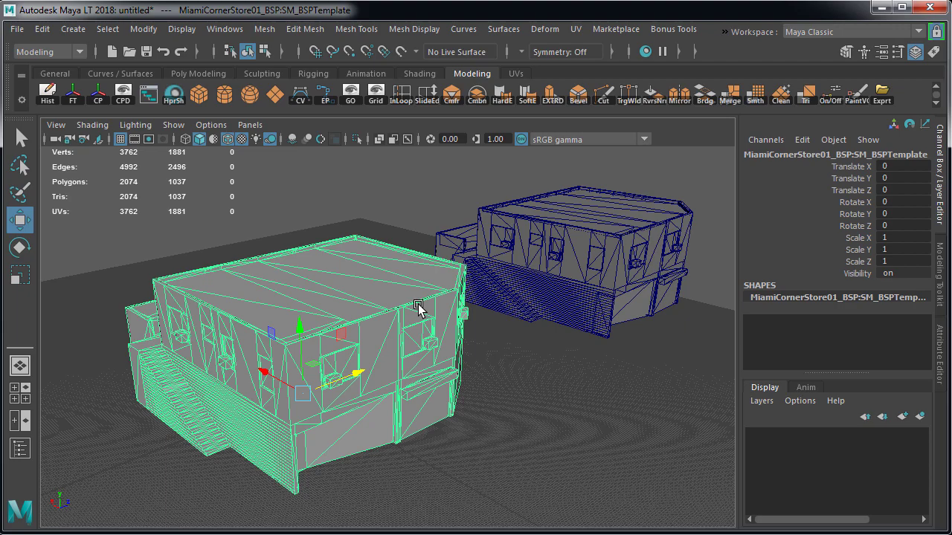
pyautogui.keyDown('alt'); pyautogui.moveTo(419, 308); pyautogui.dragTo(557, 251); pyautogui.keyUp('alt')
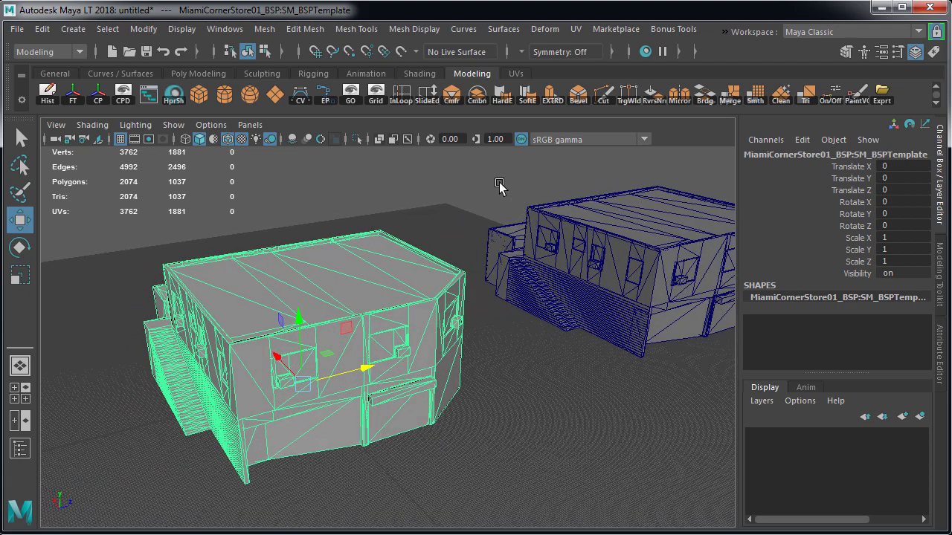
pyautogui.moveTo(500, 183); pyautogui.dragTo(480, 297)
pyautogui.press('Delete')
# - Rename the OBJ building as BSPTemplate
pyautogui.click(475, 296)
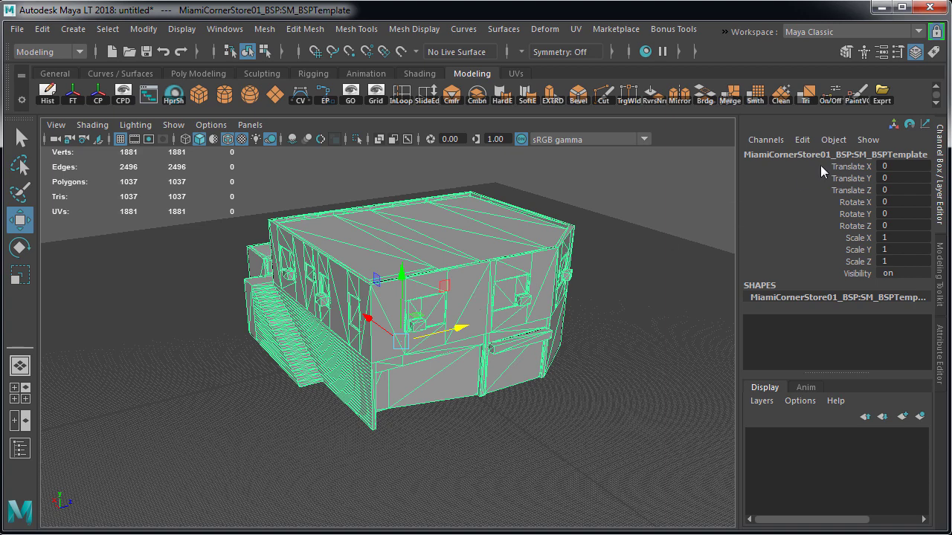
pyautogui.click(837, 154)
pyautogui.write('BSPTemplate')
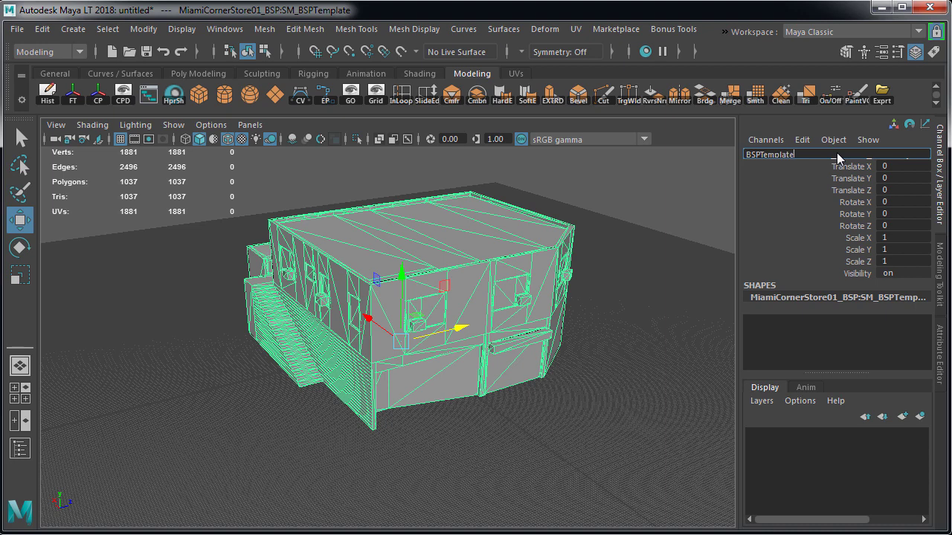
pyautogui.press('Return')
# - Create a display layer named Template and add the BSPTemplate building to it
pyautogui.click(902, 418)
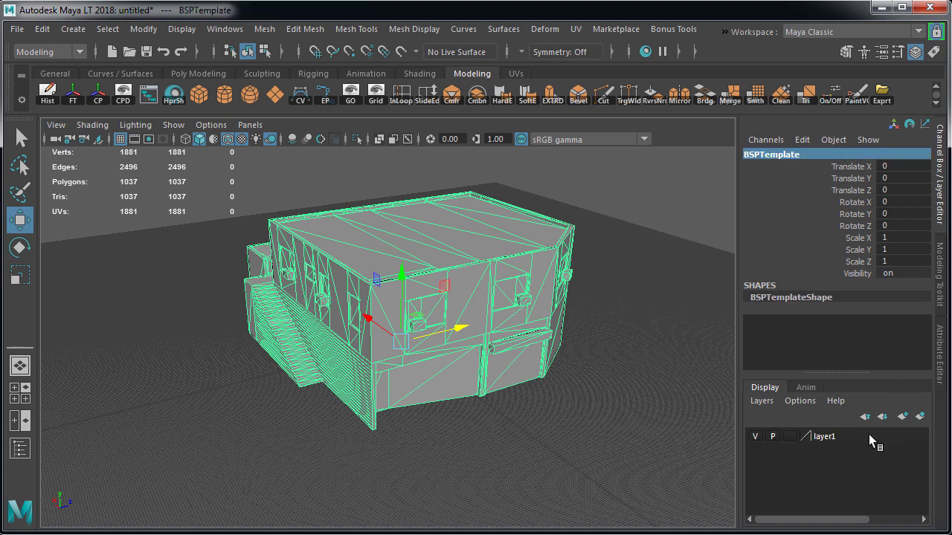
pyautogui.doubleClick(837, 439)
pyautogui.write('Temp')
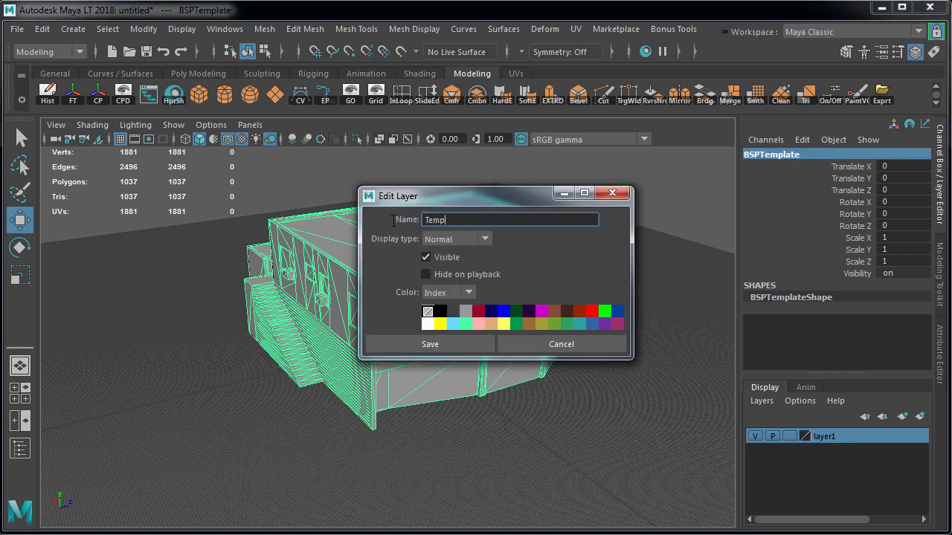
pyautogui.write('late')
pyautogui.click(431, 343)
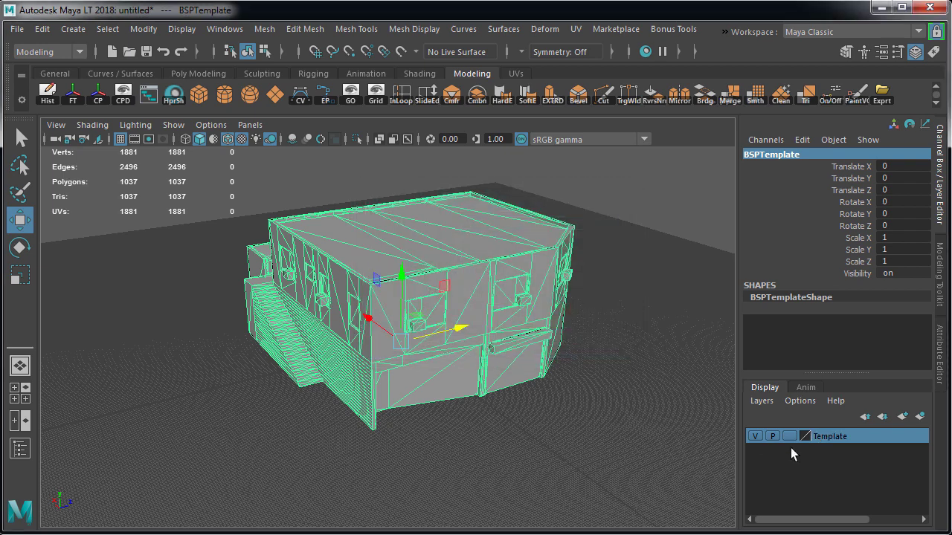
pyautogui.rightClick(824, 440)
pyautogui.click(852, 476)
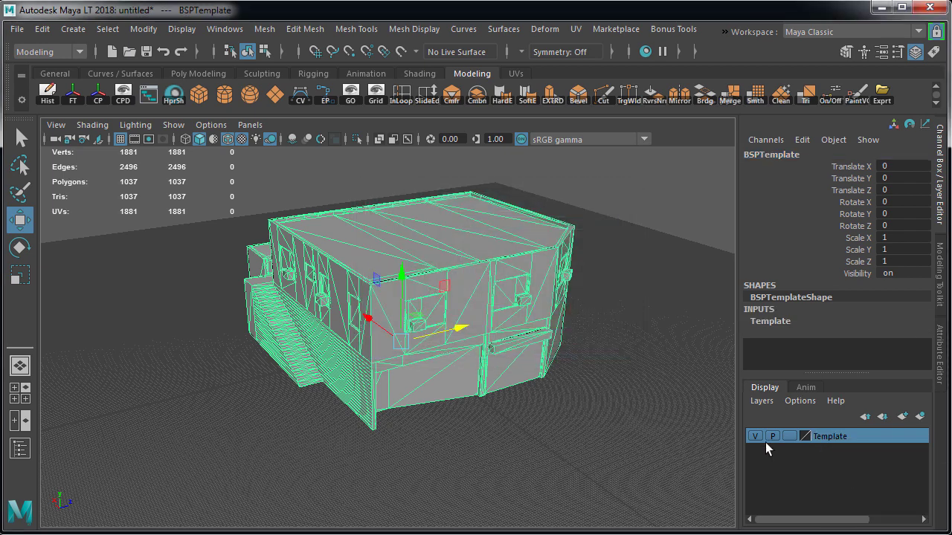
# - Hide and reshow the Template layer as a test, and cycle its display type two states forward
pyautogui.click(756, 438)
pyautogui.click(755, 437)
pyautogui.click(789, 436)
pyautogui.click(790, 435)
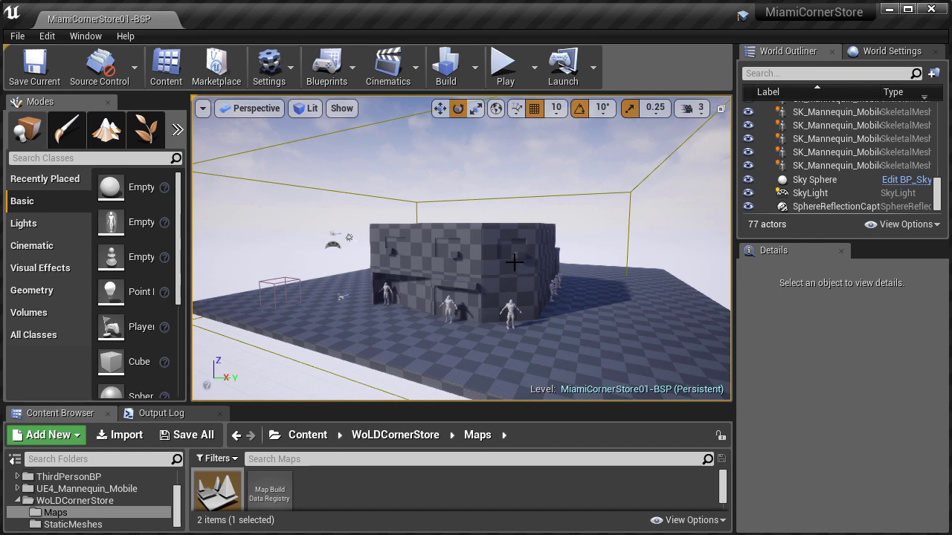
# - Switch to Unreal Editor, select the grouped corner store brushes and activate the move tool
pyautogui.click(514, 262)
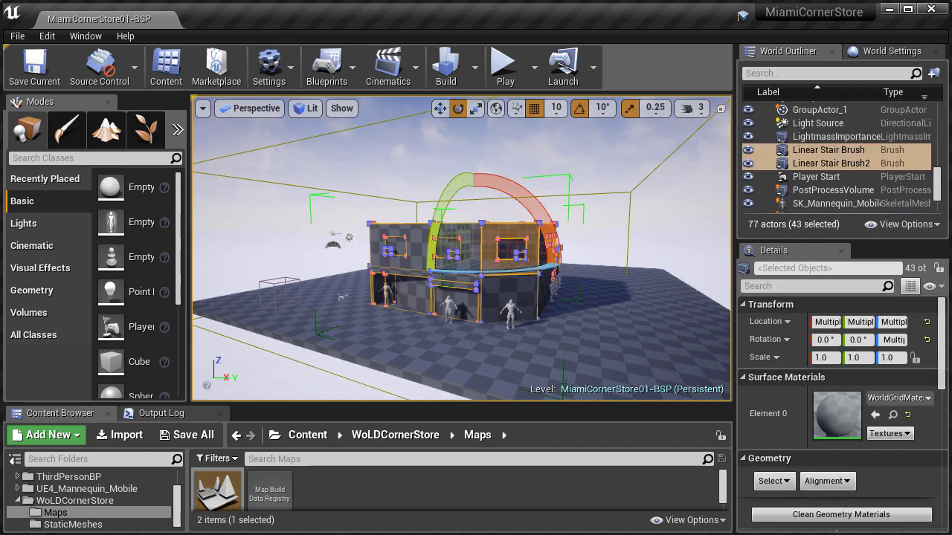
pyautogui.press('space')
pyautogui.press('space')
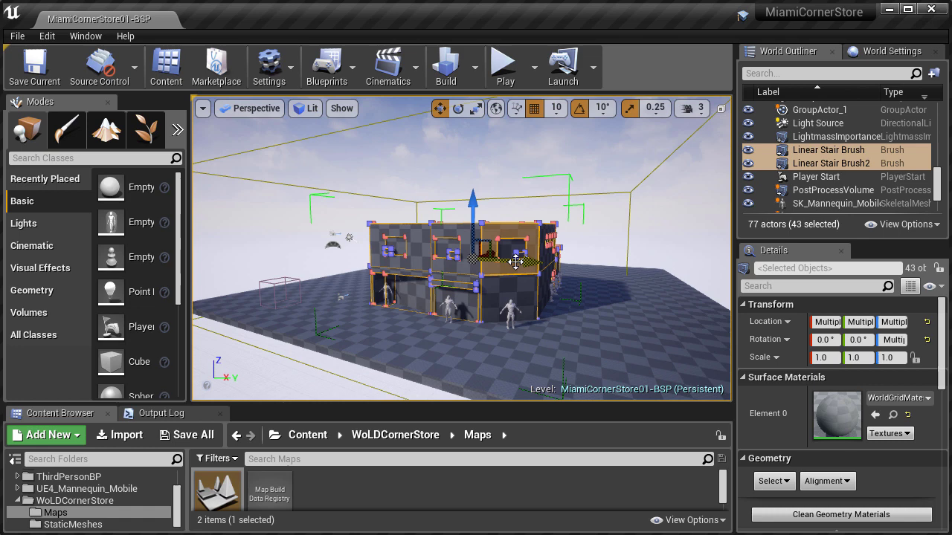
# - Maximize the Top wireframe view, restore the building selection by undoing the deselection, and frame the building
pyautogui.hotkey('alt', 'w')
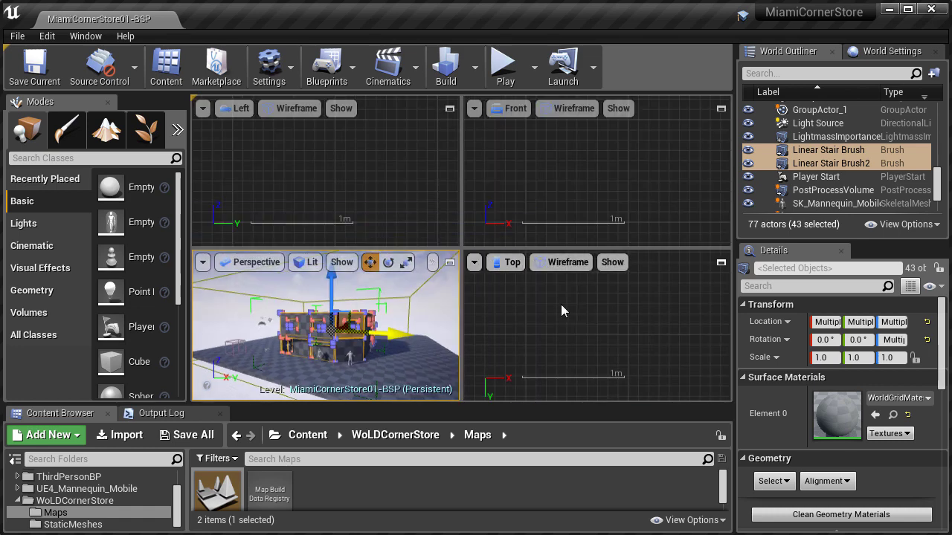
pyautogui.click(564, 305)
pyautogui.hotkey('alt', 'w')
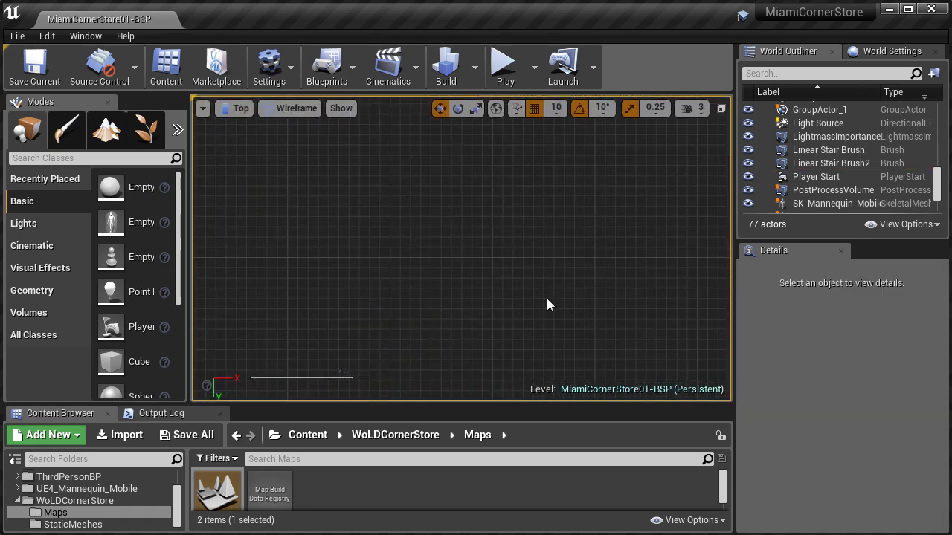
pyautogui.hotkey('ctrl', 'z')
pyautogui.press('f')
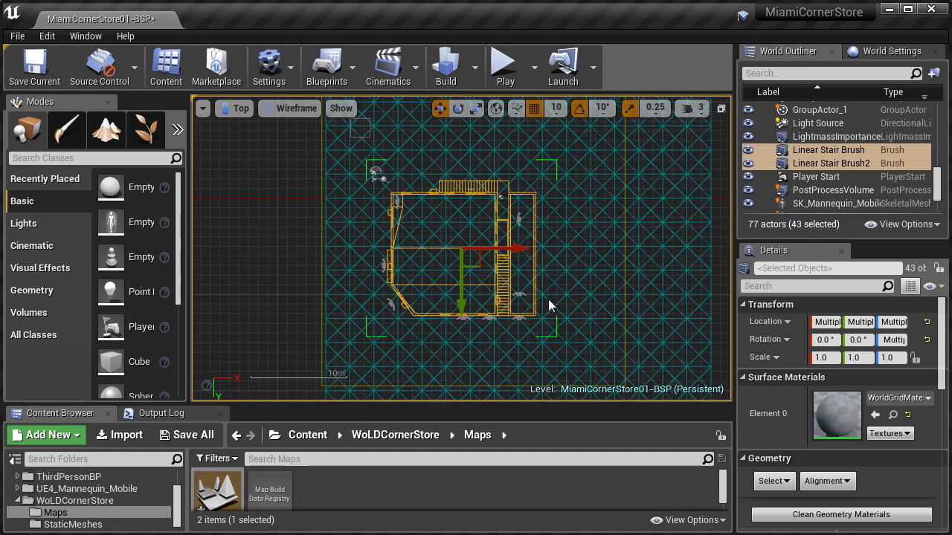
# - Move the selected building brushes so their pivot lies near the world origin in the Top view
pyautogui.scroll(-2, 549, 299)
pyautogui.scroll(3, 474, 290)
pyautogui.moveTo(286, 225); pyautogui.dragTo(294, 236, button='right')
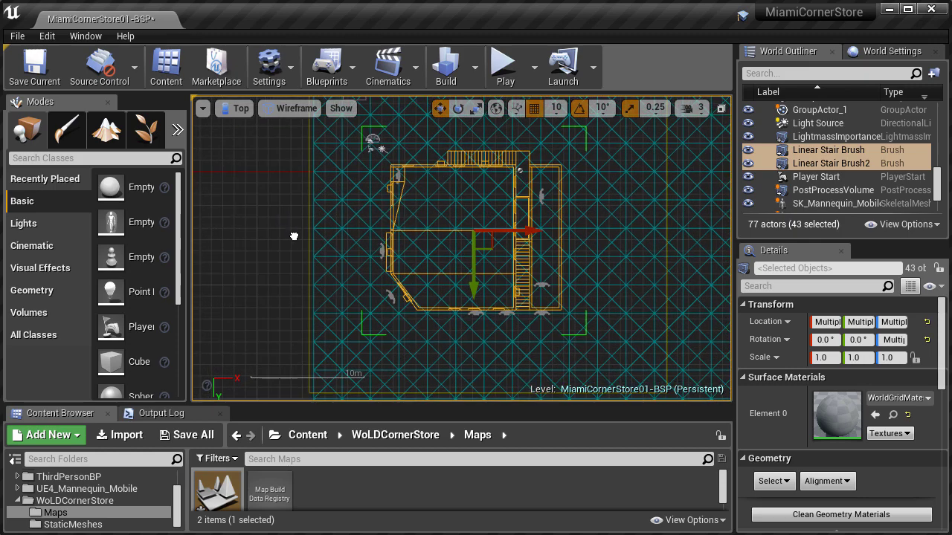
pyautogui.scroll(2, 293, 237)
pyautogui.scroll(1, 511, 290)
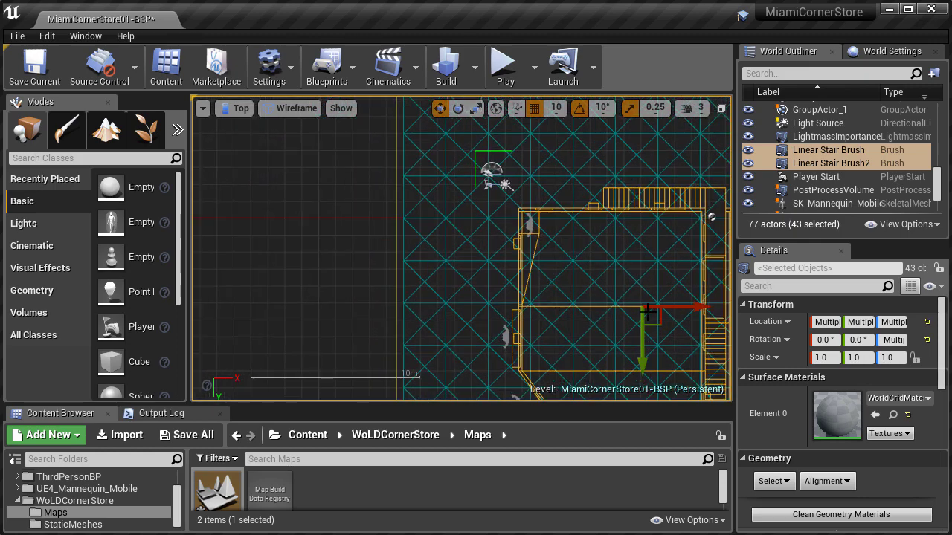
pyautogui.moveTo(648, 312)
pyautogui.mouseDown()
pyautogui.moveTo(649, 223)
pyautogui.moveTo(651, 255)
pyautogui.moveTo(398, 249)
pyautogui.moveTo(409, 229)
pyautogui.mouseUp()
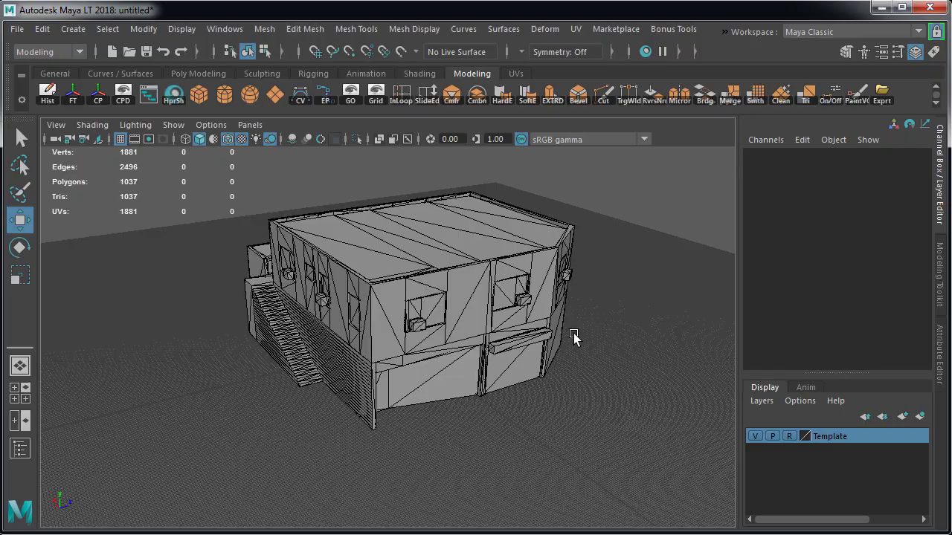
# - Switch to Maya LT and examine closely where the building's base corner meets the floor grid in perspective
pyautogui.scroll(5, 345, 411)
pyautogui.scroll(5, 345, 411)
pyautogui.keyDown('alt'); pyautogui.moveTo(345, 411); pyautogui.dragTo(303, 372, button='middle'); pyautogui.keyUp('alt')
pyautogui.keyDown('alt'); pyautogui.moveTo(302, 372); pyautogui.dragTo(340, 382); pyautogui.keyUp('alt')
pyautogui.scroll(4, 499, 424)
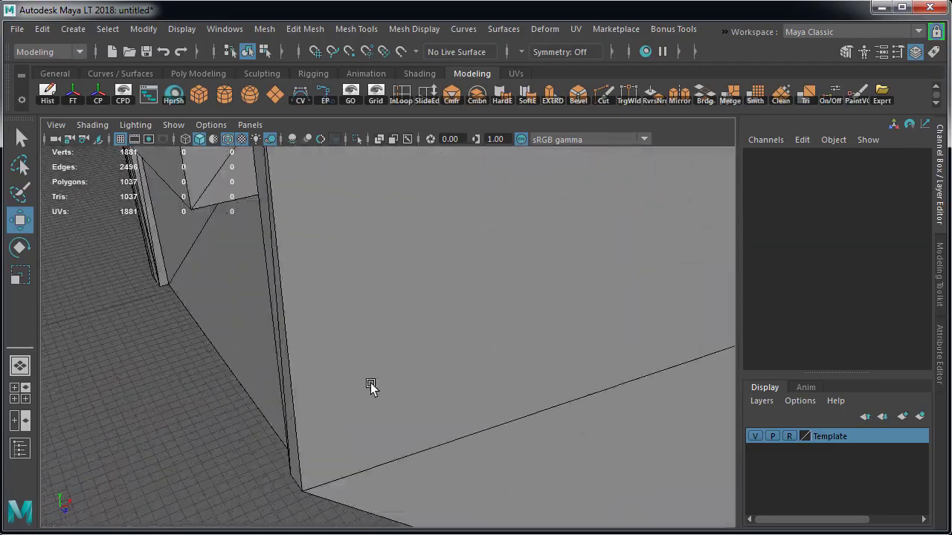
pyautogui.keyDown('alt'); pyautogui.moveTo(499, 424); pyautogui.dragTo(242, 325); pyautogui.keyUp('alt')
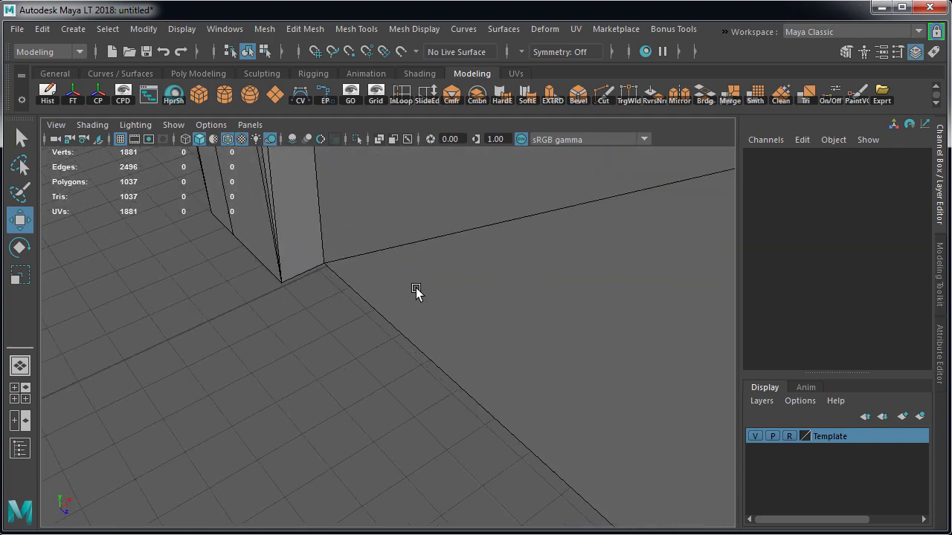
pyautogui.keyDown('alt'); pyautogui.moveTo(416, 289); pyautogui.dragTo(410, 360); pyautogui.keyUp('alt')
# - Show the side view full size in wireframe and turn off the Template layer's reference state so the building is selectable
pyautogui.press('space')
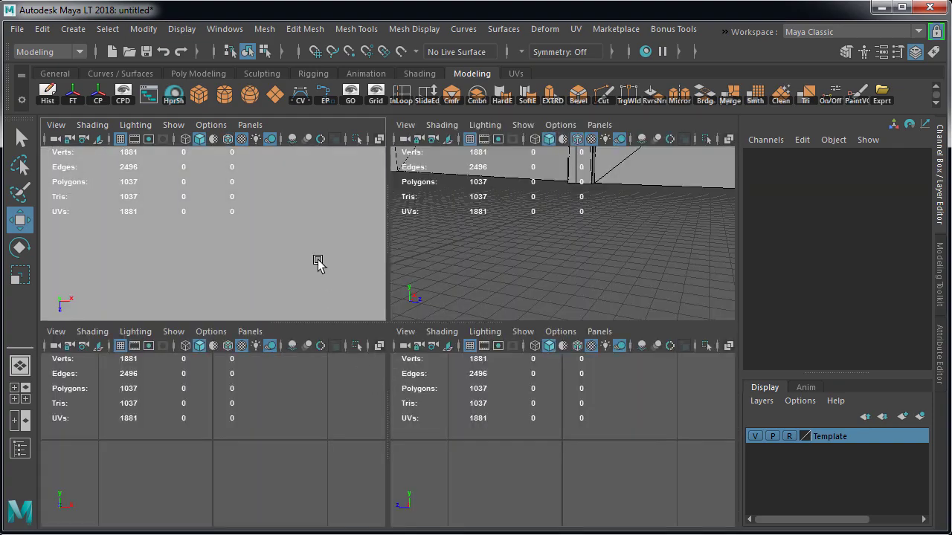
pyautogui.press('4')
pyautogui.press('space')
pyautogui.moveTo(365, 397); pyautogui.dragTo(392, 408)
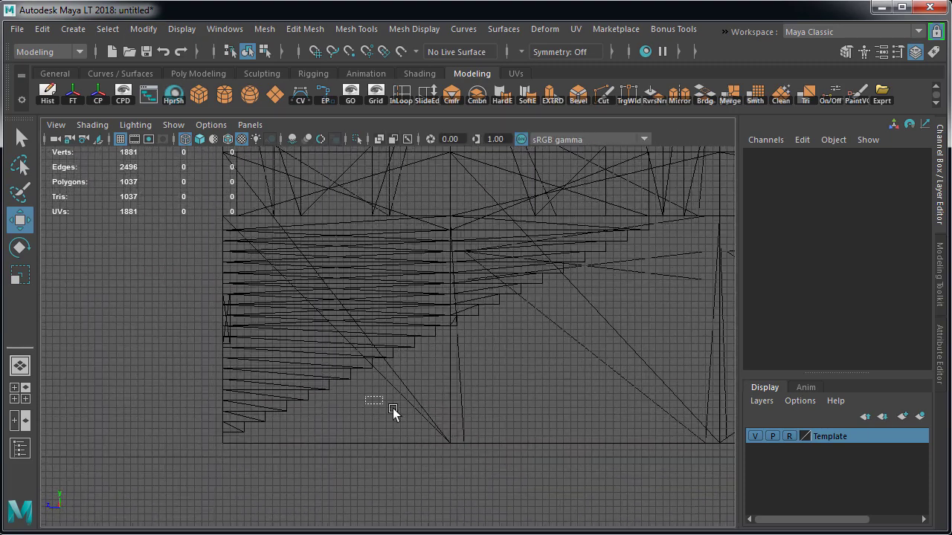
pyautogui.keyDown('alt'); pyautogui.moveTo(610, 454); pyautogui.dragTo(541, 428, button='middle'); pyautogui.keyUp('alt')
pyautogui.click(790, 436)
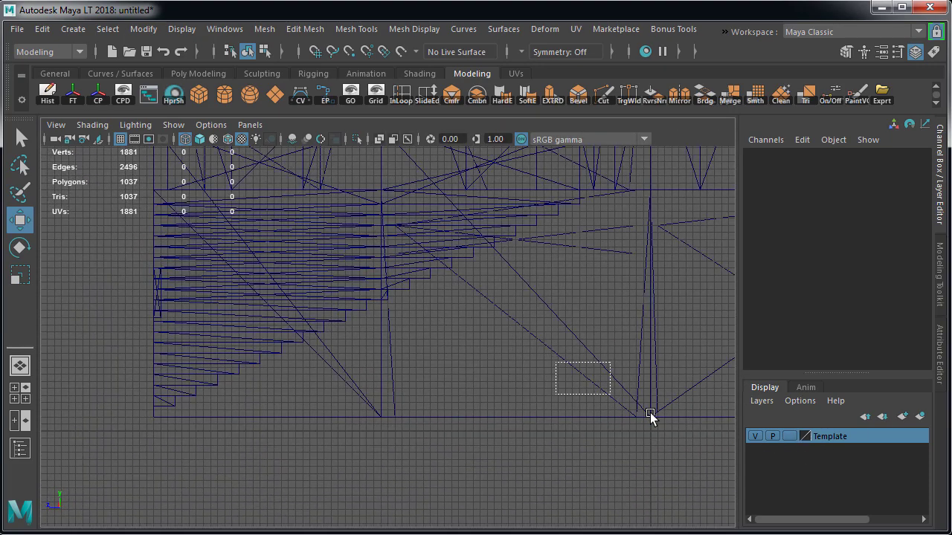
# - Select the BSPTemplate building and snap it down along the grid to a Translate Y of -20
pyautogui.moveTo(650, 413); pyautogui.dragTo(659, 426)
pyautogui.keyDown('alt'); pyautogui.moveTo(598, 417); pyautogui.dragTo(469, 384, button='middle'); pyautogui.keyUp('alt')
pyautogui.scroll(3, 469, 385)
pyautogui.keyDown('alt'); pyautogui.moveTo(526, 370); pyautogui.dragTo(459, 329, button='middle'); pyautogui.keyUp('alt')
pyautogui.scroll(3, 624, 375)
pyautogui.keyDown('alt'); pyautogui.moveTo(705, 406); pyautogui.dragTo(624, 374, button='middle'); pyautogui.keyUp('alt')
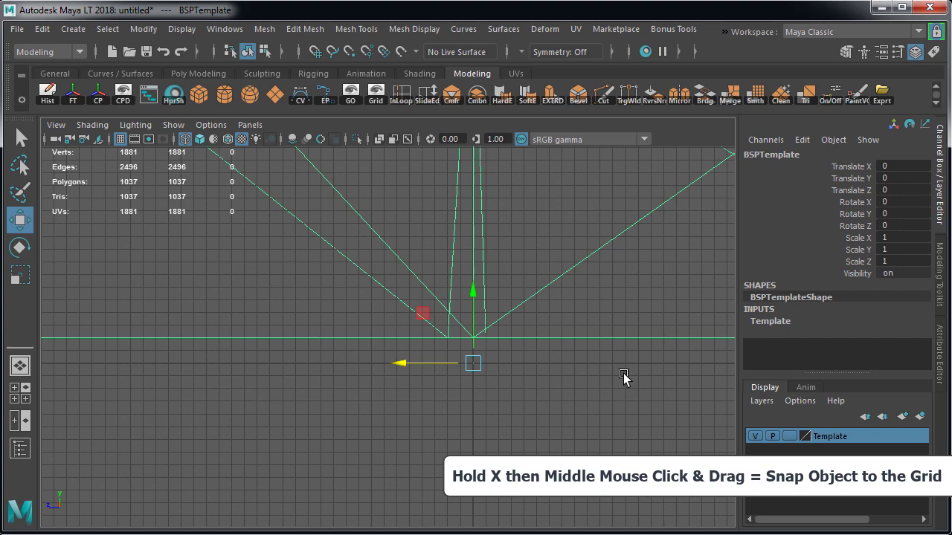
pyautogui.scroll(1, 624, 374)
pyautogui.press('x')
pyautogui.moveTo(487, 321); pyautogui.dragTo(498, 395, button='middle')
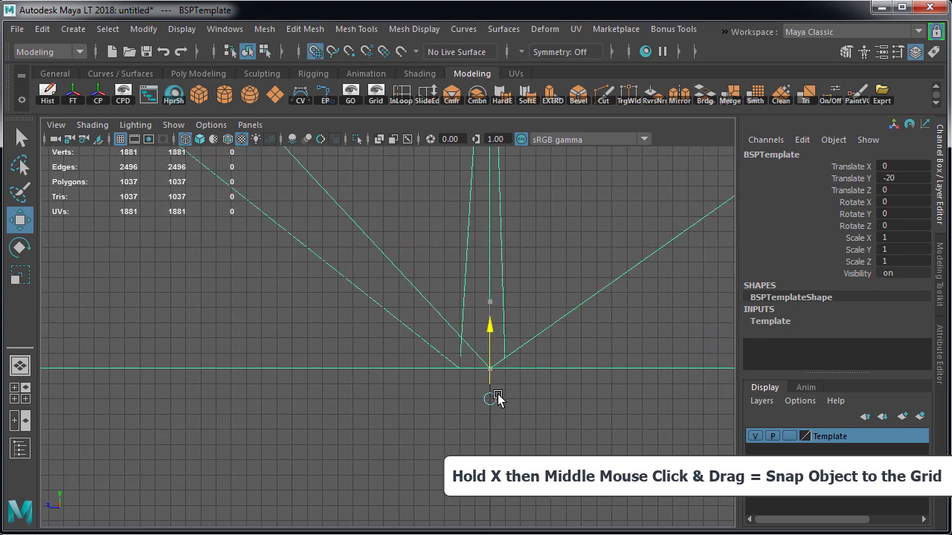
# - Examine the lower stairs and the building's base line against the grid in the side view
pyautogui.scroll(-3, 516, 391)
pyautogui.keyDown('alt'); pyautogui.moveTo(184, 385); pyautogui.dragTo(604, 394, button='middle'); pyautogui.keyUp('alt')
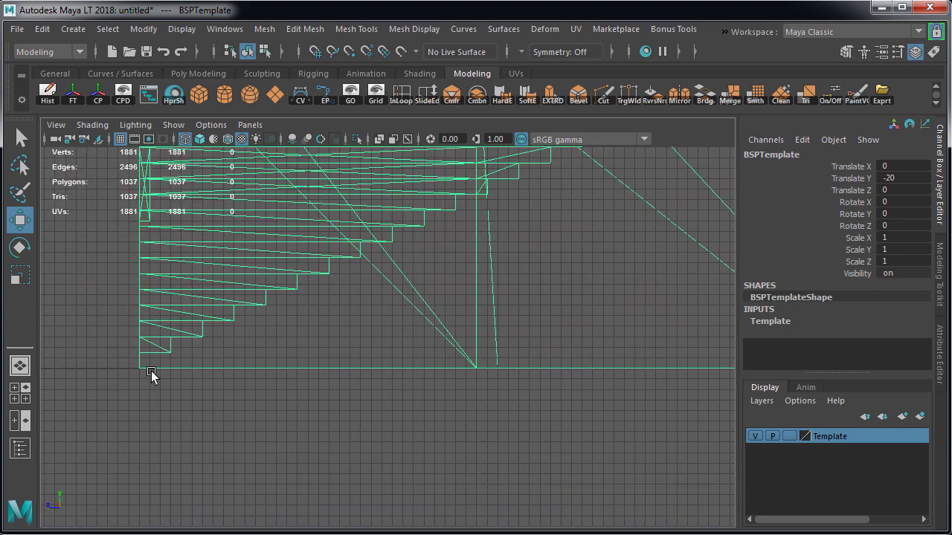
pyautogui.keyDown('alt'); pyautogui.moveTo(152, 371); pyautogui.dragTo(353, 385, button='middle'); pyautogui.keyUp('alt')
pyautogui.keyDown('alt'); pyautogui.moveTo(206, 372); pyautogui.dragTo(389, 438, button='right'); pyautogui.keyUp('alt')
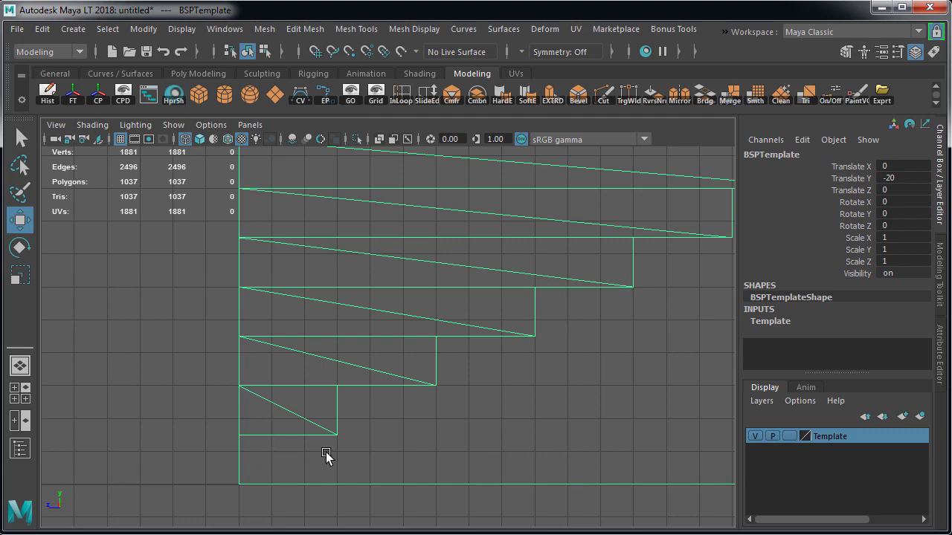
pyautogui.keyDown('alt'); pyautogui.moveTo(410, 402); pyautogui.dragTo(209, 398, button='right'); pyautogui.keyUp('alt')
pyautogui.keyDown('alt'); pyautogui.moveTo(459, 399); pyautogui.dragTo(6, 387, button='middle'); pyautogui.keyUp('alt')
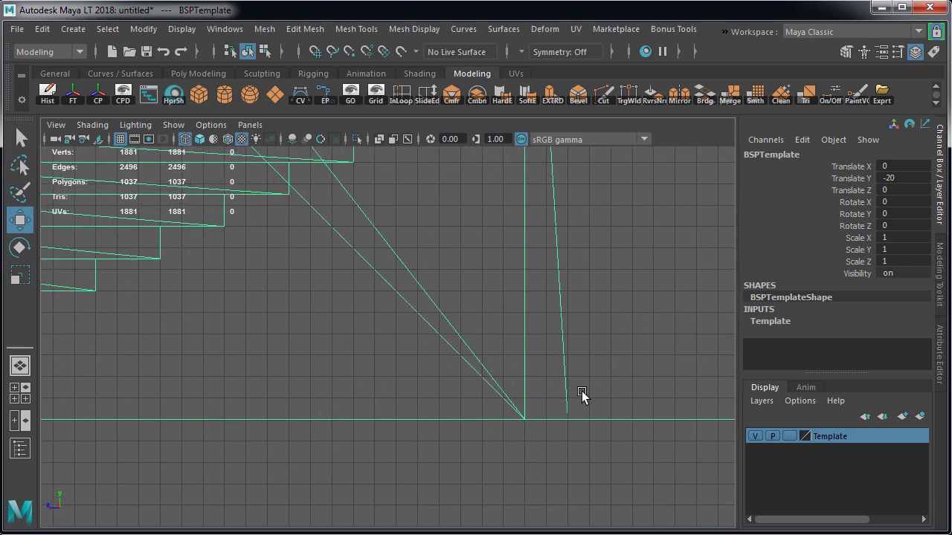
pyautogui.keyDown('alt'); pyautogui.moveTo(582, 391); pyautogui.dragTo(434, 379, button='right'); pyautogui.keyUp('alt')
pyautogui.keyDown('alt'); pyautogui.moveTo(567, 387); pyautogui.dragTo(174, 406, button='middle'); pyautogui.keyUp('alt')
pyautogui.keyDown('alt'); pyautogui.moveTo(429, 410); pyautogui.dragTo(210, 415, button='middle'); pyautogui.keyUp('alt')
pyautogui.keyDown('alt'); pyautogui.moveTo(210, 414); pyautogui.dragTo(73, 402, button='right'); pyautogui.keyUp('alt')
pyautogui.keyDown('alt'); pyautogui.moveTo(415, 379); pyautogui.dragTo(196, 385, button='middle'); pyautogui.keyUp('alt')
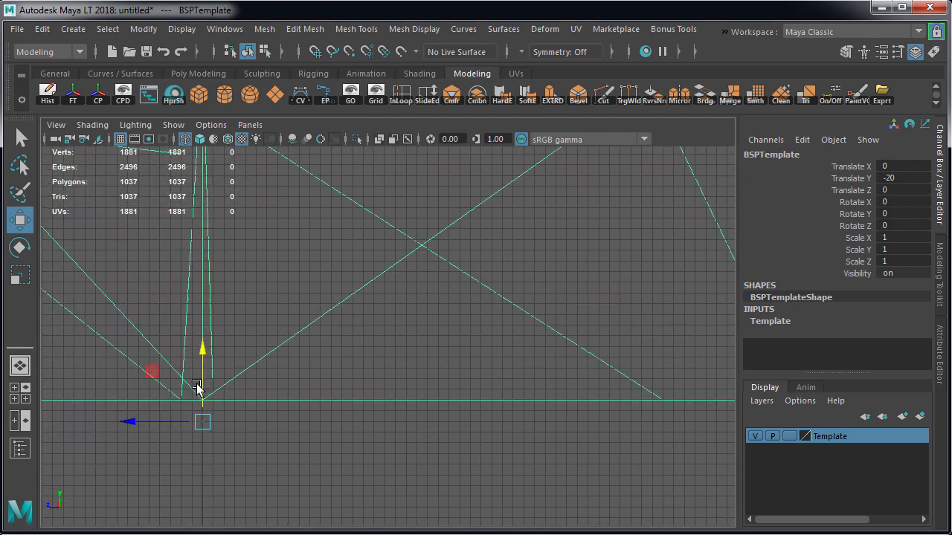
pyautogui.keyDown('alt'); pyautogui.moveTo(197, 384); pyautogui.dragTo(165, 384, button='right'); pyautogui.keyUp('alt')
pyautogui.keyDown('alt'); pyautogui.moveTo(435, 395); pyautogui.dragTo(238, 401, button='middle'); pyautogui.keyUp('alt')
pyautogui.keyDown('alt'); pyautogui.moveTo(374, 401); pyautogui.dragTo(213, 400, button='middle'); pyautogui.keyUp('alt')
# - Examine the upper stairs, wall ledge and roof corner against the grid lines in the side view
pyautogui.keyDown('alt'); pyautogui.moveTo(439, 356); pyautogui.dragTo(399, 437, button='middle'); pyautogui.keyUp('alt')
pyautogui.keyDown('alt'); pyautogui.moveTo(506, 318); pyautogui.dragTo(542, 318, button='right'); pyautogui.keyUp('alt')
pyautogui.keyDown('alt'); pyautogui.moveTo(543, 319); pyautogui.dragTo(556, 359, button='middle'); pyautogui.keyUp('alt')
pyautogui.keyDown('alt'); pyautogui.moveTo(410, 425); pyautogui.dragTo(533, 424, button='right'); pyautogui.keyUp('alt')
pyautogui.keyDown('alt'); pyautogui.moveTo(457, 216); pyautogui.dragTo(446, 378, button='middle'); pyautogui.keyUp('alt')
pyautogui.keyDown('alt'); pyautogui.moveTo(245, 264); pyautogui.dragTo(340, 266, button='right'); pyautogui.keyUp('alt')
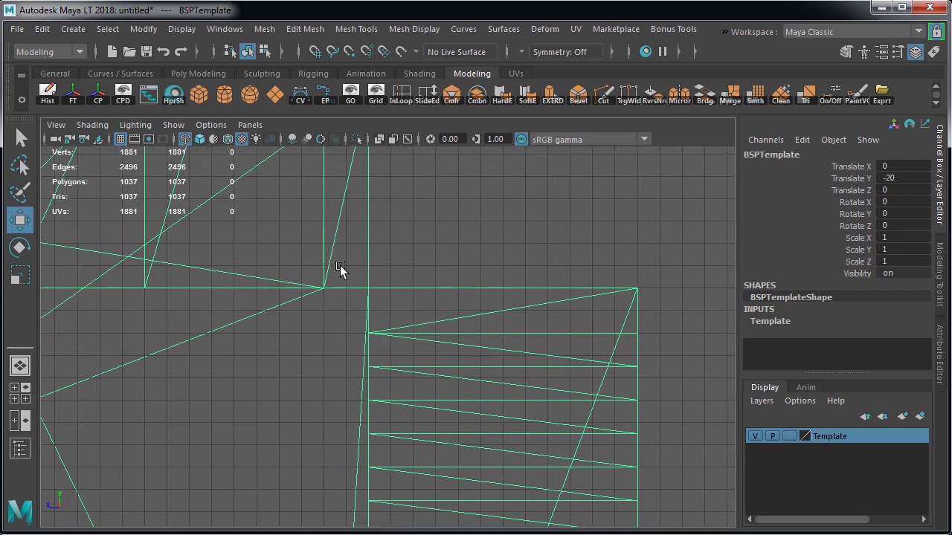
pyautogui.keyDown('alt'); pyautogui.moveTo(340, 267); pyautogui.dragTo(474, 407, button='middle'); pyautogui.keyUp('alt')
pyautogui.keyDown('alt'); pyautogui.moveTo(538, 338); pyautogui.dragTo(338, 327, button='right'); pyautogui.keyUp('alt')
pyautogui.keyDown('alt'); pyautogui.moveTo(338, 326); pyautogui.dragTo(331, 491, button='middle'); pyautogui.keyUp('alt')
pyautogui.keyDown('alt'); pyautogui.moveTo(410, 340); pyautogui.dragTo(544, 358, button='right'); pyautogui.keyUp('alt')
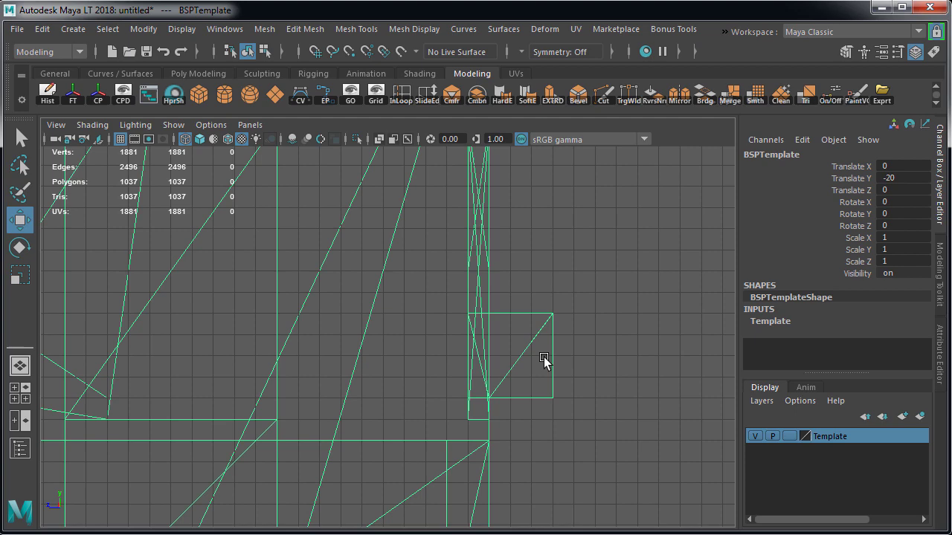
pyautogui.scroll(6, 544, 360)
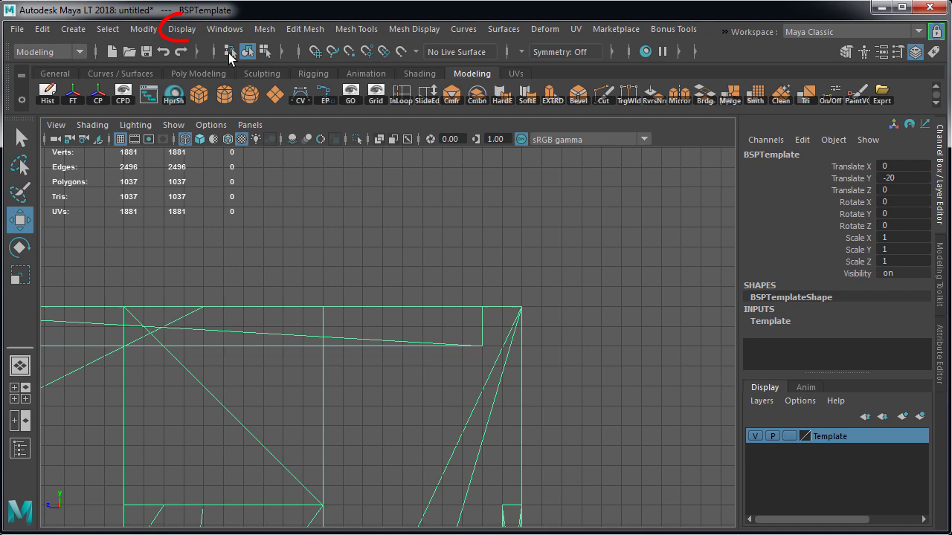
# - Open the grid options and frame the building in the full-size perspective view
pyautogui.click(182, 29)
pyautogui.click(439, 70)
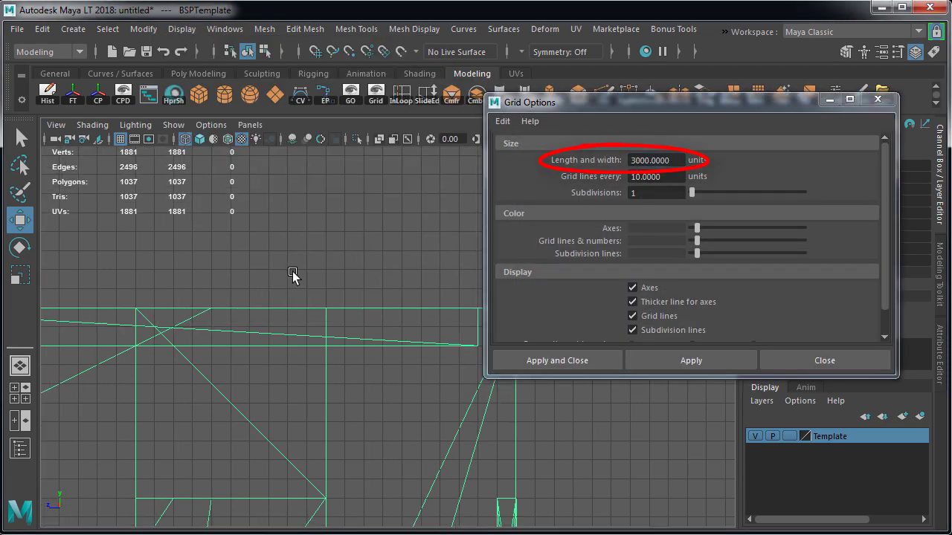
pyautogui.press('space')
pyautogui.press('space')
pyautogui.press('f')
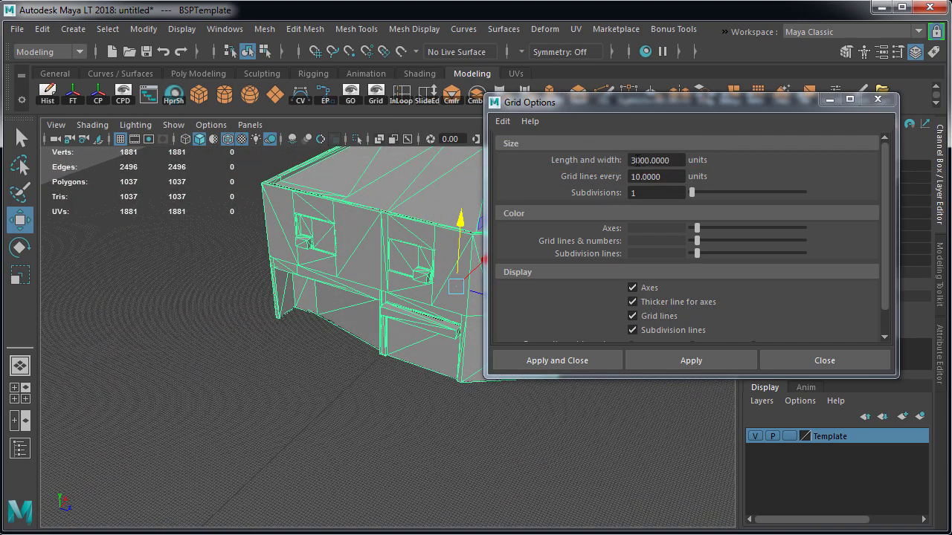
# - Set the grid's length and width to 2000 units and apply it
pyautogui.moveTo(638, 159); pyautogui.dragTo(623, 160)
pyautogui.write('2')
pyautogui.press('Return')
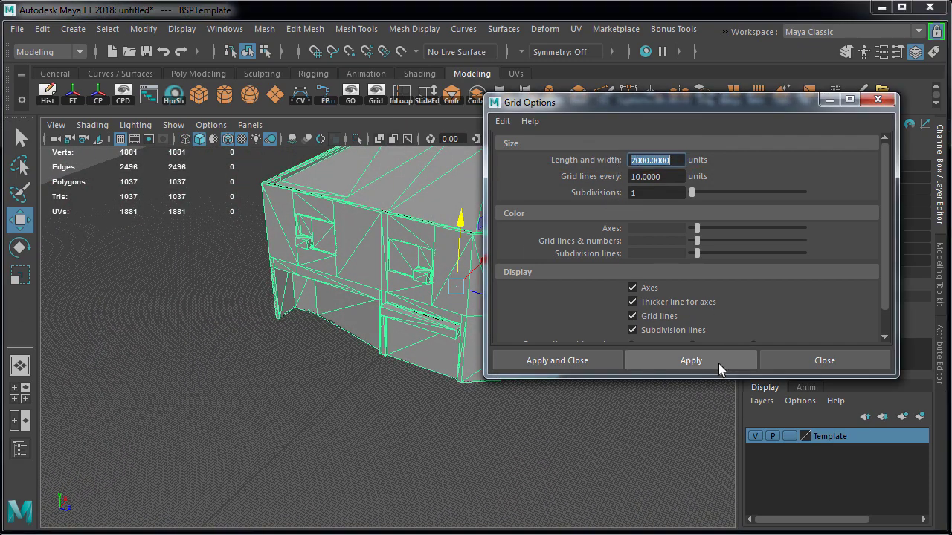
pyautogui.click(719, 364)
# - Set the grid's length and width to 3000 units and apply it, keeping the options open
pyautogui.moveTo(637, 161); pyautogui.dragTo(626, 158)
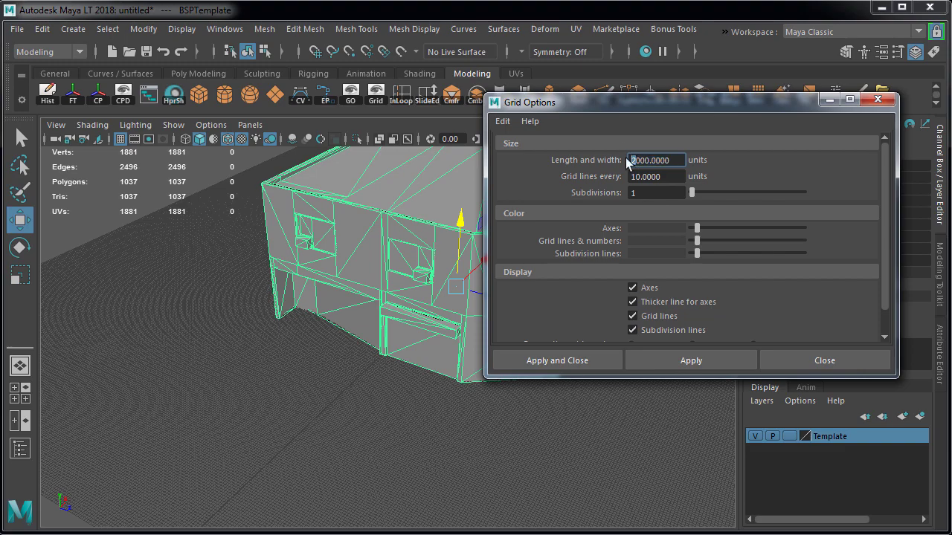
pyautogui.write('3')
pyautogui.scroll(-5, 364, 355)
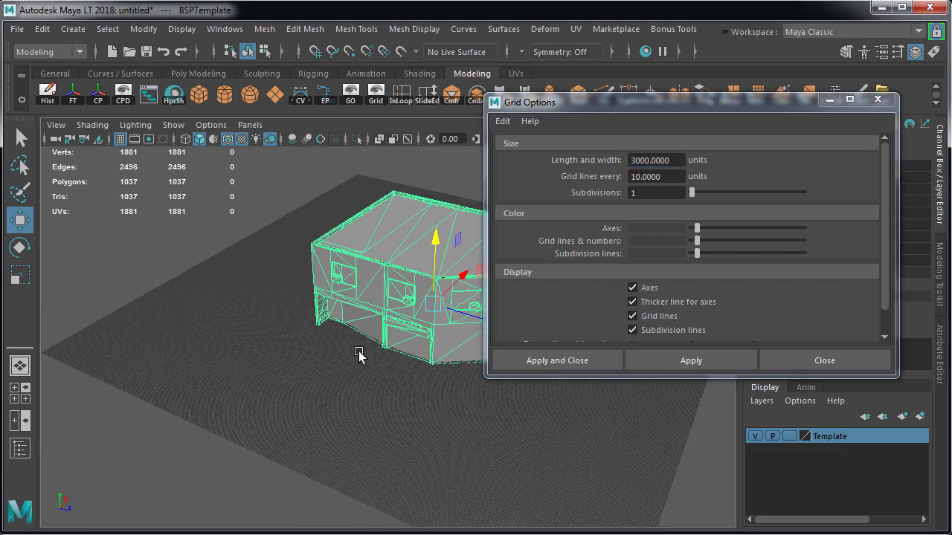
pyautogui.click(699, 357)
pyautogui.keyDown('alt'); pyautogui.moveTo(345, 287); pyautogui.dragTo(542, 330, button='right'); pyautogui.keyUp('alt')
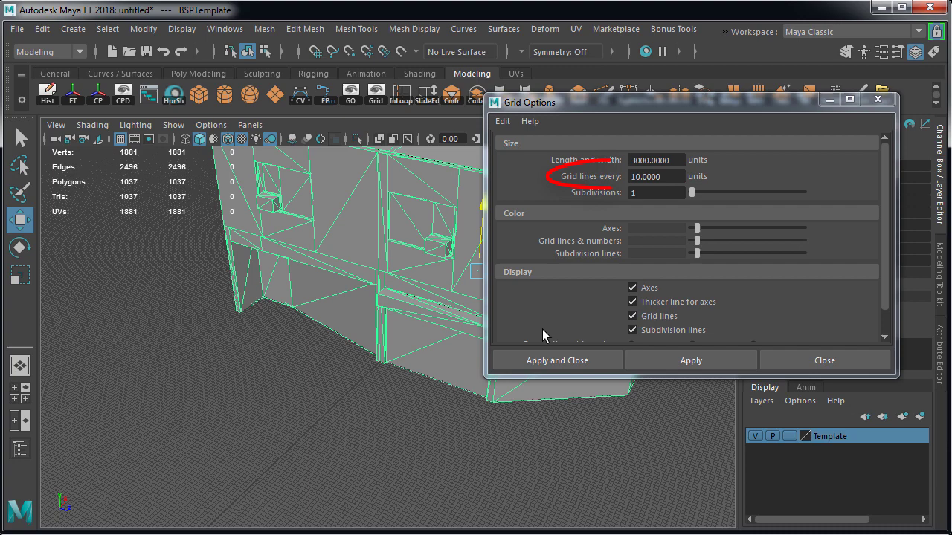
# - Check the 10-unit grid line spacing against Unreal Editor's position snap size, keep 1 subdivision, and apply and close the grid options
pyautogui.moveTo(667, 177); pyautogui.dragTo(570, 174)
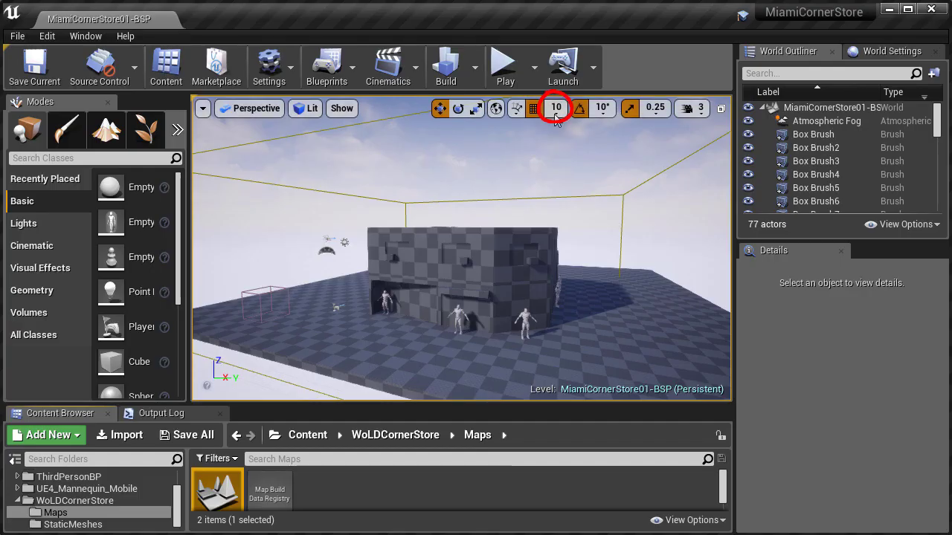
pyautogui.click(555, 112)
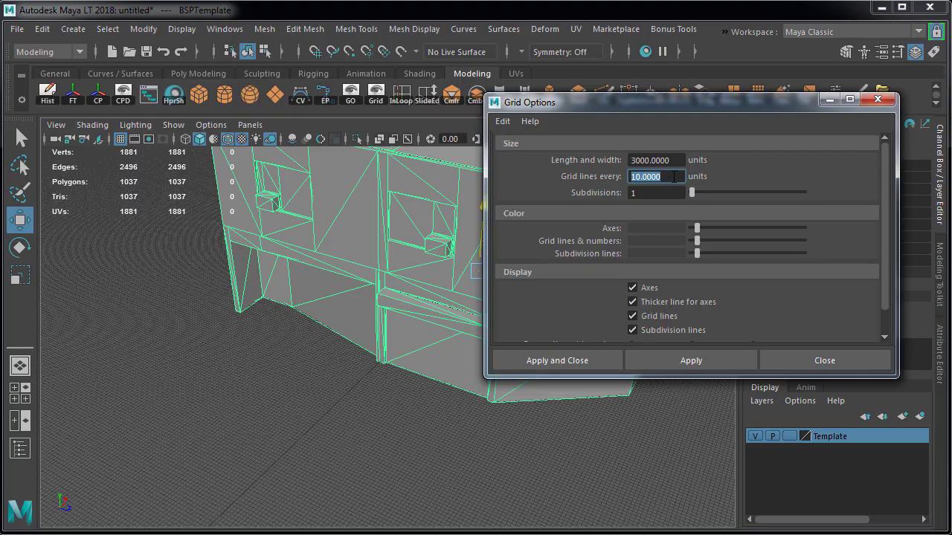
pyautogui.click(670, 194)
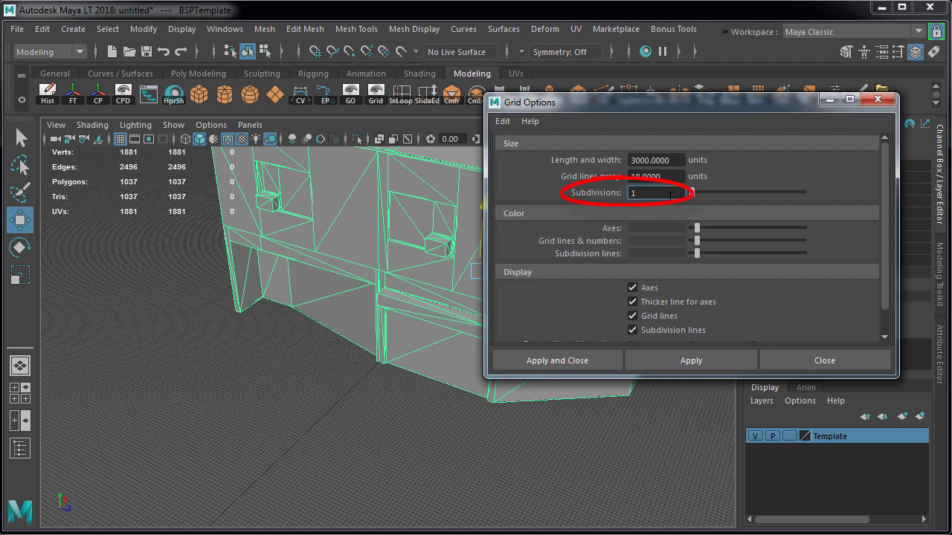
pyautogui.click(582, 361)
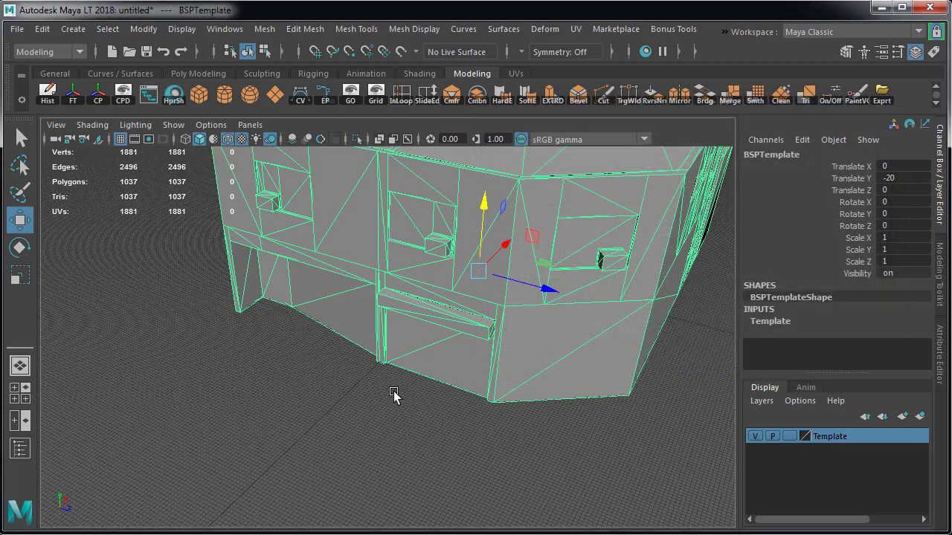
# - Examine the storefront's base column in perspective and the building's upper corner in the front view against the grid
pyautogui.keyDown('alt'); pyautogui.moveTo(394, 394); pyautogui.dragTo(412, 405, button='right'); pyautogui.keyUp('alt')
pyautogui.keyDown('alt'); pyautogui.moveTo(351, 382); pyautogui.dragTo(367, 383); pyautogui.keyUp('alt')
pyautogui.keyDown('alt'); pyautogui.moveTo(368, 382); pyautogui.dragTo(442, 374, button='right'); pyautogui.keyUp('alt')
pyautogui.keyDown('alt'); pyautogui.moveTo(441, 374); pyautogui.dragTo(467, 374, button='middle'); pyautogui.keyUp('alt')
pyautogui.keyDown('alt'); pyautogui.moveTo(467, 378); pyautogui.dragTo(519, 385); pyautogui.keyUp('alt')
pyautogui.press('space')
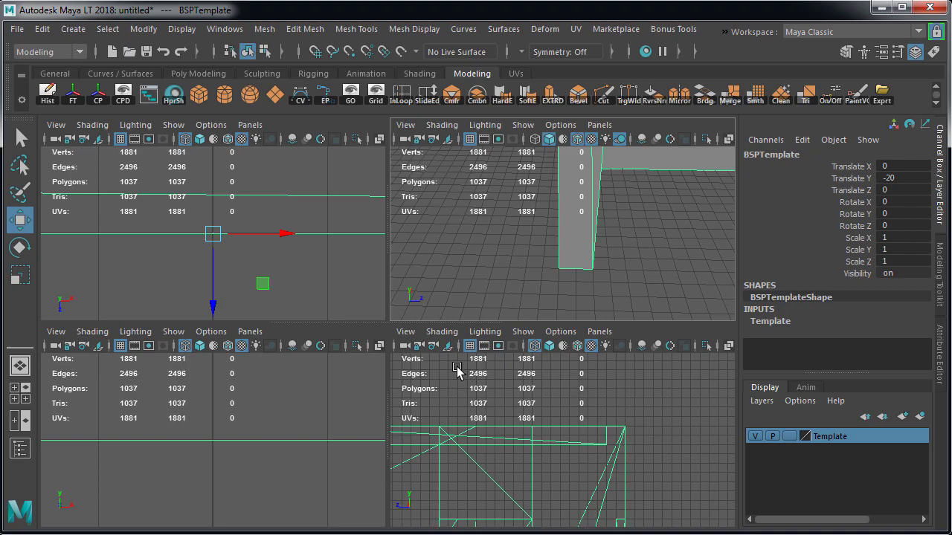
pyautogui.press('space')
pyautogui.press('f')
pyautogui.keyDown('alt'); pyautogui.moveTo(283, 407); pyautogui.dragTo(503, 482, button='middle'); pyautogui.keyUp('alt')
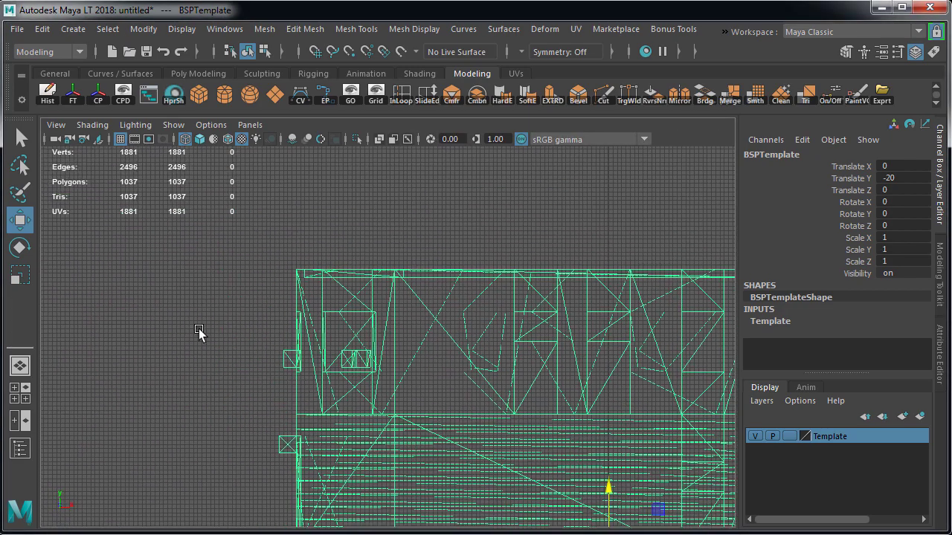
pyautogui.keyDown('alt'); pyautogui.moveTo(200, 334); pyautogui.dragTo(518, 386, button='right'); pyautogui.keyUp('alt')
pyautogui.keyDown('alt'); pyautogui.moveTo(399, 322); pyautogui.dragTo(589, 445, button='middle'); pyautogui.keyUp('alt')
pyautogui.keyDown('alt'); pyautogui.moveTo(257, 261); pyautogui.dragTo(336, 301, button='right'); pyautogui.keyUp('alt')
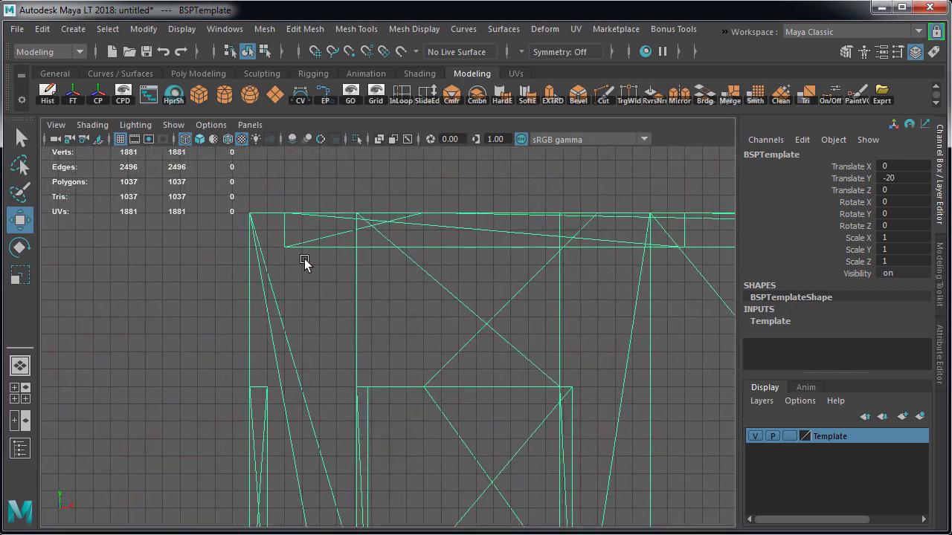
# - Examine the window openings, wall edges and the upper block beside the stairs against the grid in the front view
pyautogui.keyDown('alt'); pyautogui.moveTo(529, 374); pyautogui.dragTo(546, 174, button='middle'); pyautogui.keyUp('alt')
pyautogui.keyDown('alt'); pyautogui.moveTo(546, 398); pyautogui.dragTo(528, 255, button='middle'); pyautogui.keyUp('alt')
pyautogui.keyDown('alt'); pyautogui.moveTo(526, 340); pyautogui.dragTo(493, 342, button='right'); pyautogui.keyUp('alt')
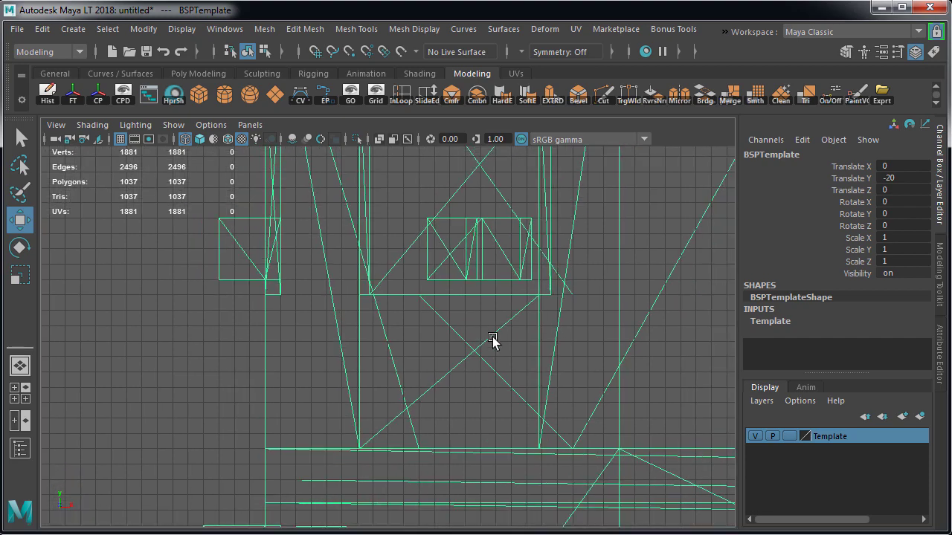
pyautogui.keyDown('alt'); pyautogui.moveTo(632, 349); pyautogui.dragTo(320, 351, button='middle'); pyautogui.keyUp('alt')
pyautogui.keyDown('alt'); pyautogui.moveTo(633, 369); pyautogui.dragTo(312, 372, button='middle'); pyautogui.keyUp('alt')
pyautogui.keyDown('alt'); pyautogui.moveTo(664, 371); pyautogui.dragTo(339, 385, button='middle'); pyautogui.keyUp('alt')
pyautogui.keyDown('alt'); pyautogui.moveTo(718, 328); pyautogui.dragTo(302, 337, button='middle'); pyautogui.keyUp('alt')
pyautogui.keyDown('alt'); pyautogui.moveTo(513, 337); pyautogui.dragTo(484, 337, button='right'); pyautogui.keyUp('alt')
pyautogui.keyDown('alt'); pyautogui.moveTo(552, 331); pyautogui.dragTo(321, 291, button='middle'); pyautogui.keyUp('alt')
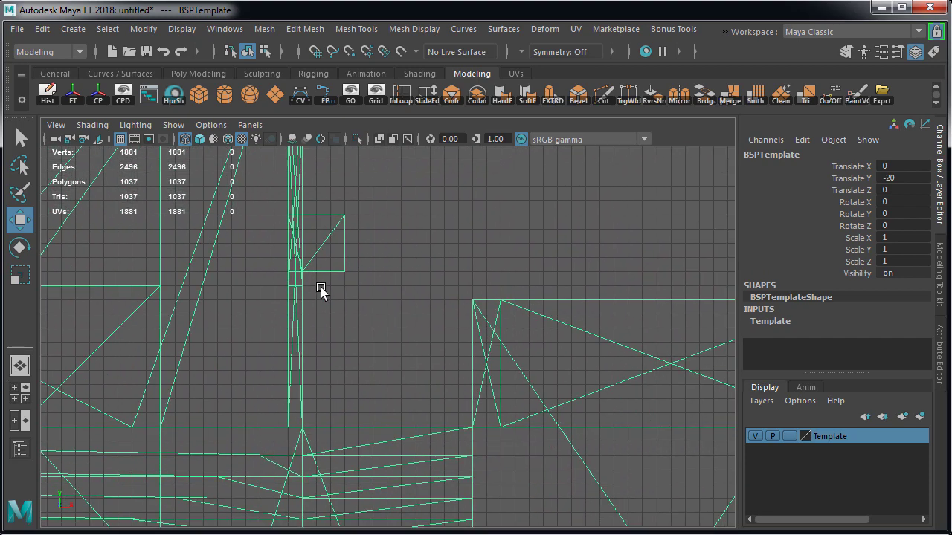
pyautogui.keyDown('alt'); pyautogui.moveTo(675, 303); pyautogui.dragTo(430, 315, button='middle'); pyautogui.keyUp('alt')
pyautogui.keyDown('alt'); pyautogui.moveTo(489, 325); pyautogui.dragTo(637, 323, button='right'); pyautogui.keyUp('alt')
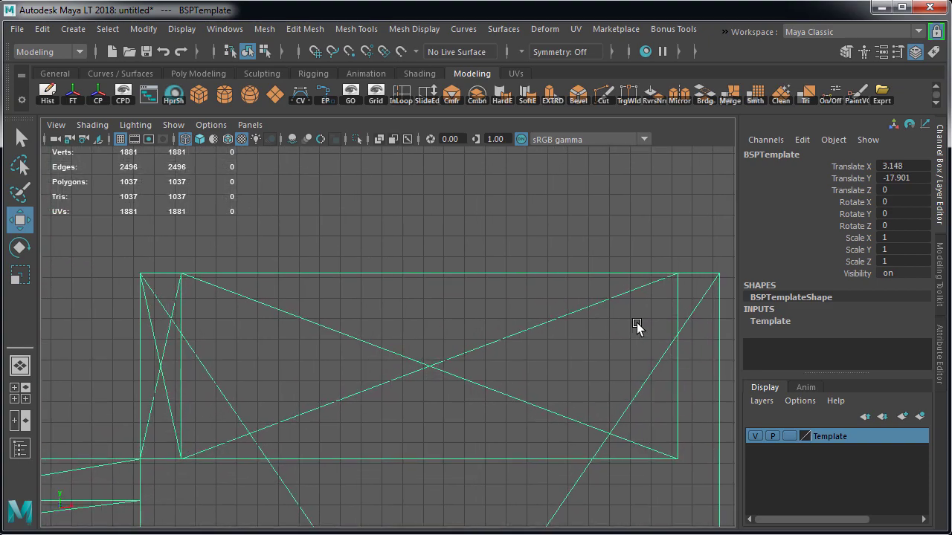
# - Undo the accidental move of the BSPTemplate building and return to the full-size perspective view
pyautogui.hotkey('ctrl', 'z')
pyautogui.scroll(-6, 637, 323)
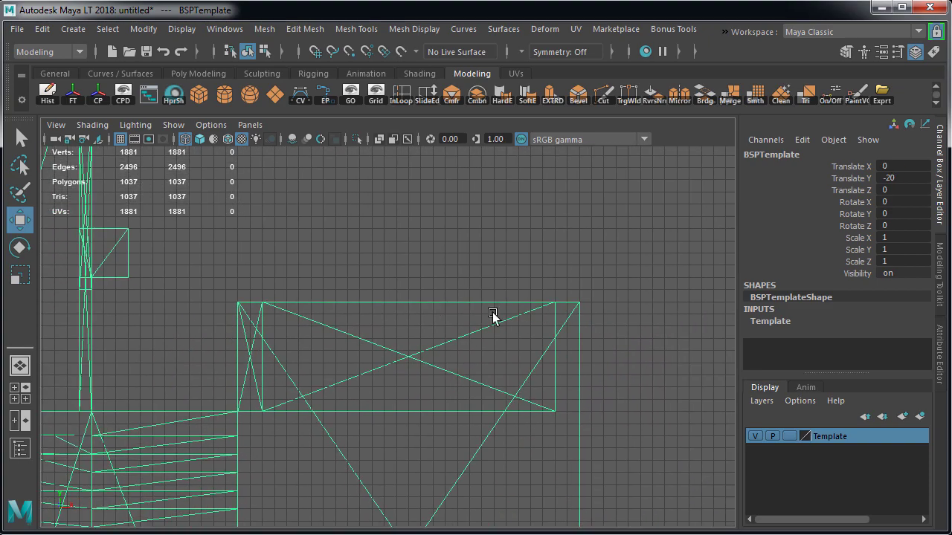
pyautogui.press('space')
pyautogui.press('space')
pyautogui.scroll(-6, 508, 287)
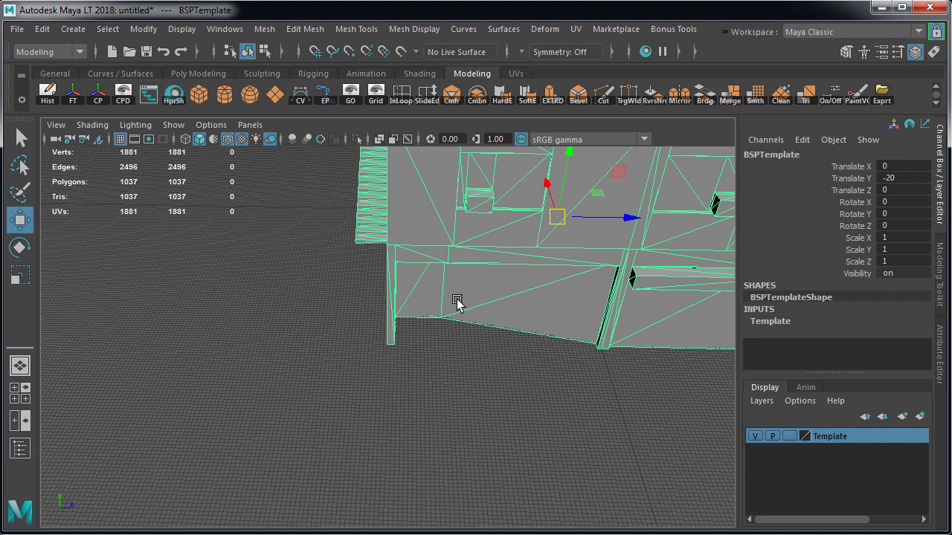
# - Freeze the BSPTemplate building's transformations, set its Template layer to reference display, and deselect the building
pyautogui.keyDown('alt'); pyautogui.moveTo(456, 302); pyautogui.dragTo(409, 326); pyautogui.keyUp('alt')
pyautogui.click(81, 99)
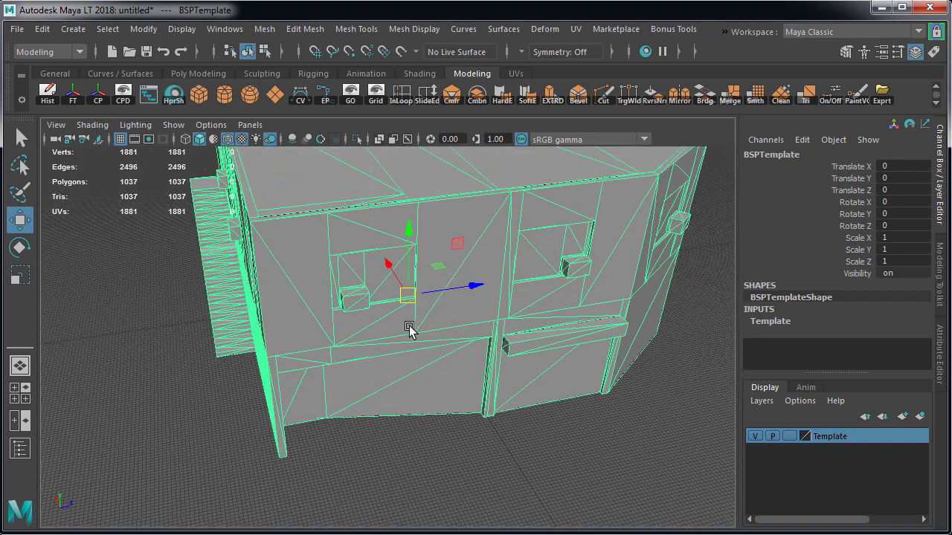
pyautogui.click(788, 438)
pyautogui.click(788, 438)
pyautogui.click(544, 389)
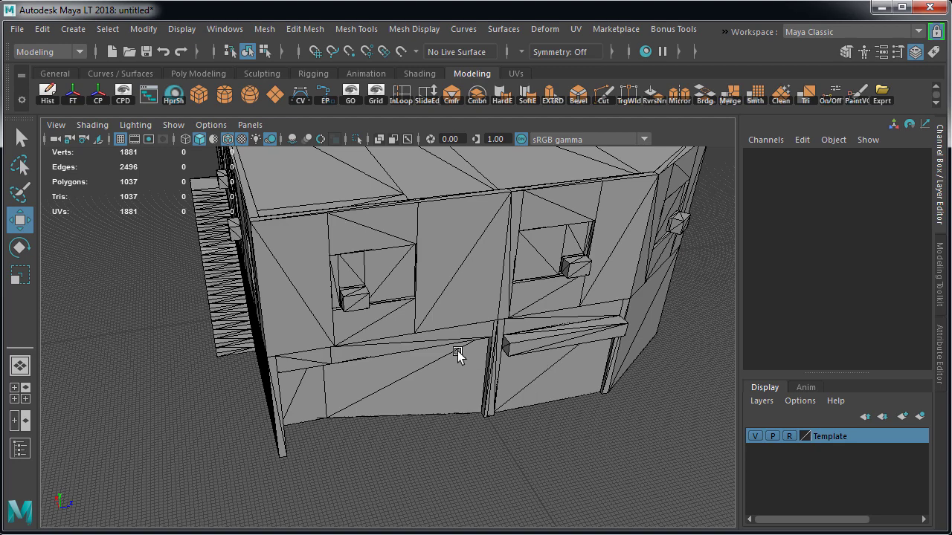
# - Create a polygon cube and move it along X to the open ground in front of the storefront
pyautogui.keyDown('alt'); pyautogui.moveTo(458, 351); pyautogui.dragTo(422, 322); pyautogui.keyUp('alt')
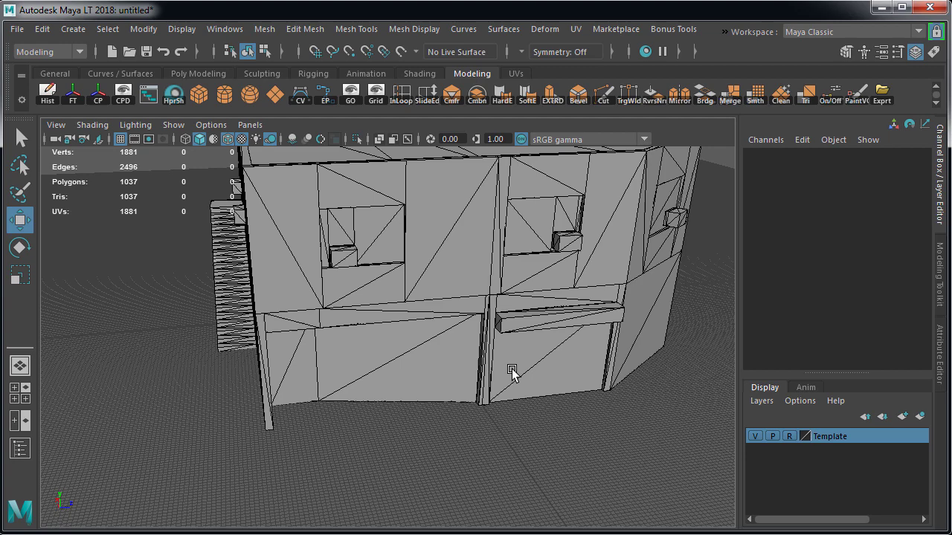
pyautogui.click(199, 97)
pyautogui.keyDown('alt'); pyautogui.moveTo(427, 418); pyautogui.dragTo(520, 415, button='middle'); pyautogui.keyUp('alt')
pyautogui.moveTo(471, 286); pyautogui.dragTo(573, 388)
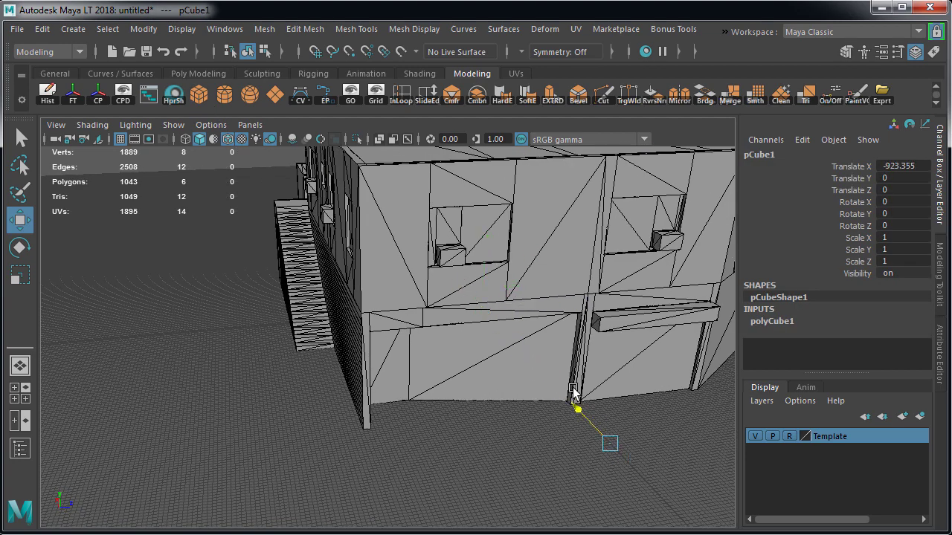
# - Set the cube's width to 60, height to 180 and depth to 60
pyautogui.click(800, 320)
pyautogui.scroll(-2, 804, 320)
pyautogui.click(890, 279)
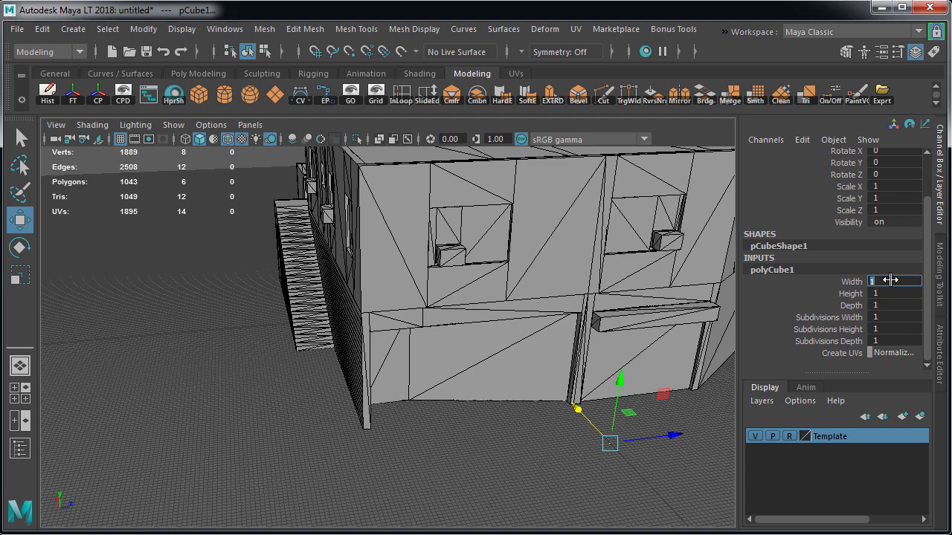
pyautogui.write('60')
pyautogui.click(887, 294)
pyautogui.write('184')
pyautogui.press('Return')
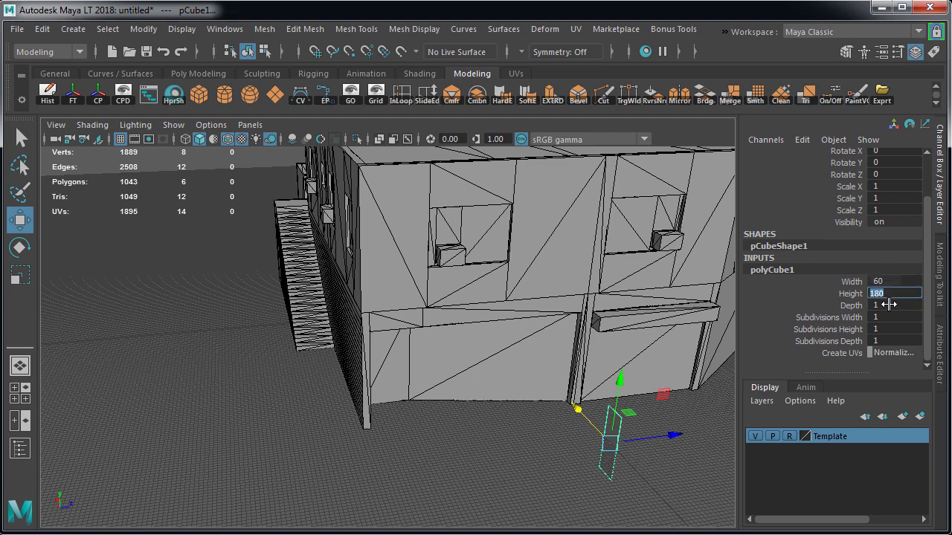
pyautogui.click(886, 305)
pyautogui.write('60')
pyautogui.press('Return')
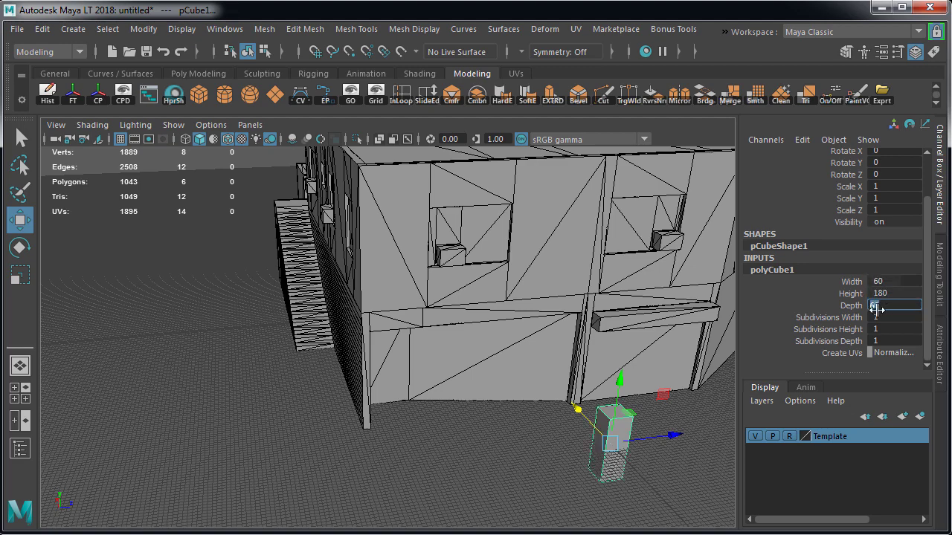
# - Move the box's pivot by snapping it along an edge to a lower corner of the box
pyautogui.keyDown('alt'); pyautogui.moveTo(551, 387); pyautogui.dragTo(344, 347); pyautogui.keyUp('alt')
pyautogui.keyDown('alt'); pyautogui.moveTo(344, 347); pyautogui.dragTo(482, 365, button='right'); pyautogui.keyUp('alt')
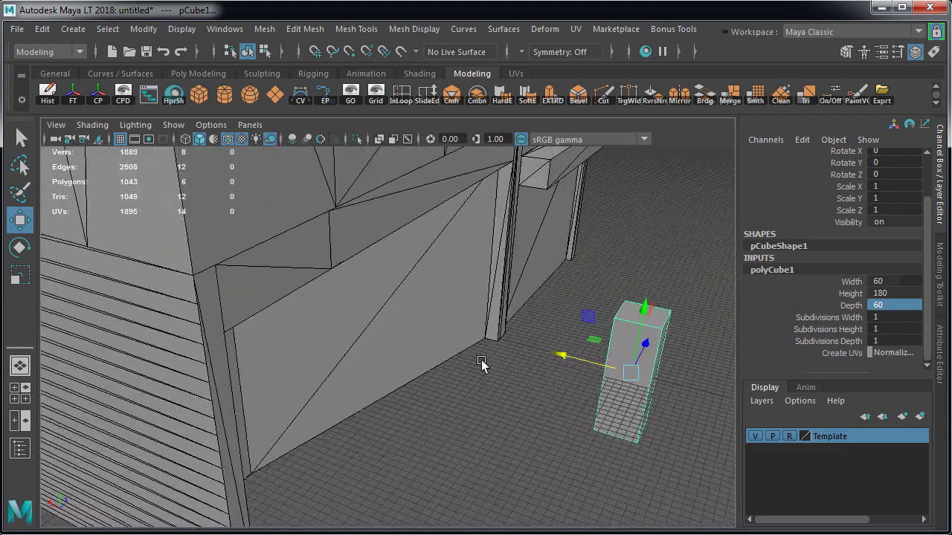
pyautogui.keyDown('alt'); pyautogui.moveTo(482, 365); pyautogui.dragTo(434, 352, button='middle'); pyautogui.keyUp('alt')
pyautogui.press('d')
pyautogui.press('c')
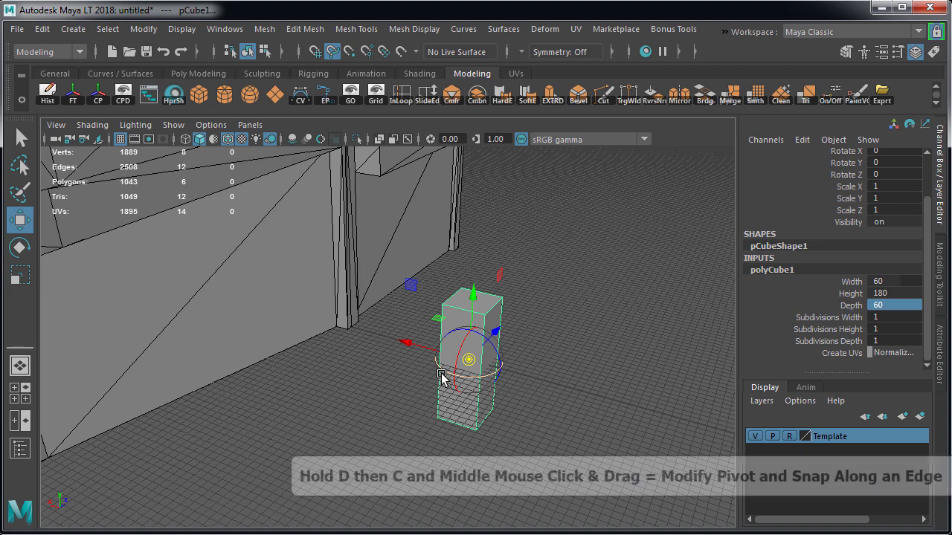
pyautogui.press('c')
pyautogui.moveTo(437, 388); pyautogui.dragTo(441, 420, button='middle')
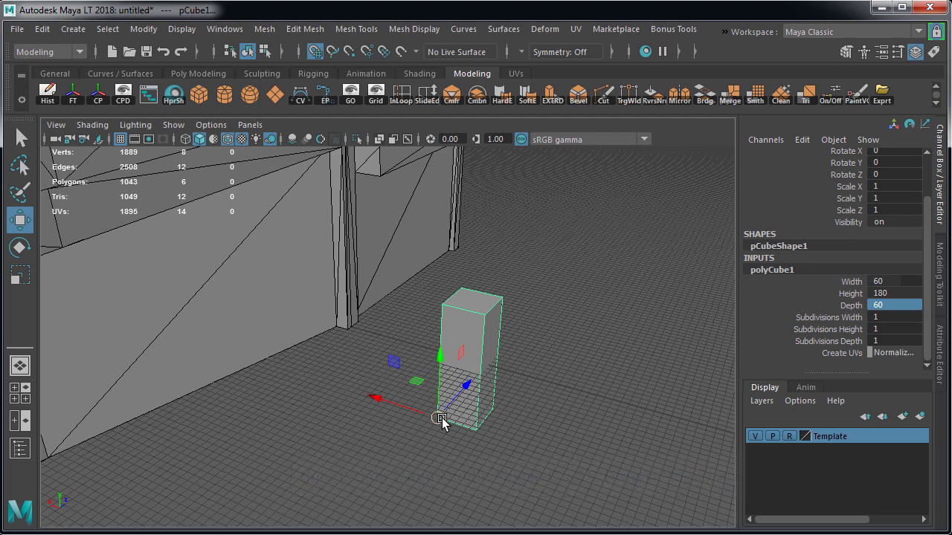
# - Snap the box by its corner pivot to the grid so it stands on the ground in front of the store
pyautogui.press('x')
pyautogui.moveTo(441, 421); pyautogui.dragTo(479, 336, button='middle')
pyautogui.keyDown('alt'); pyautogui.moveTo(531, 355); pyautogui.dragTo(432, 366); pyautogui.keyUp('alt')
pyautogui.keyDown('alt'); pyautogui.moveTo(493, 299); pyautogui.dragTo(563, 291); pyautogui.keyUp('alt')
pyautogui.keyDown('alt'); pyautogui.moveTo(563, 291); pyautogui.dragTo(559, 431, button='middle'); pyautogui.keyUp('alt')
pyautogui.keyDown('alt'); pyautogui.moveTo(560, 433); pyautogui.dragTo(610, 387); pyautogui.keyUp('alt')
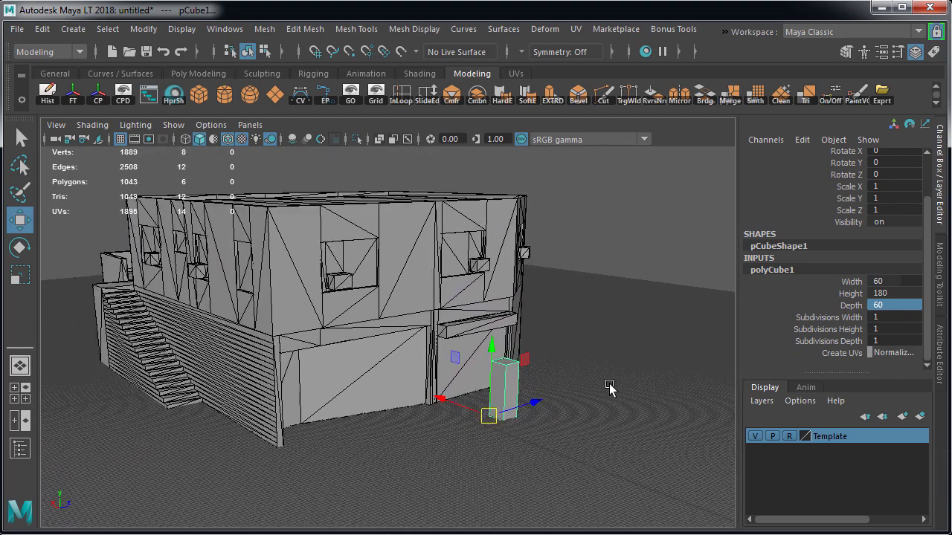
# - Create a new display layer above Template and name it Scale
pyautogui.click(907, 415)
pyautogui.click(831, 438)
pyautogui.doubleClick(830, 438)
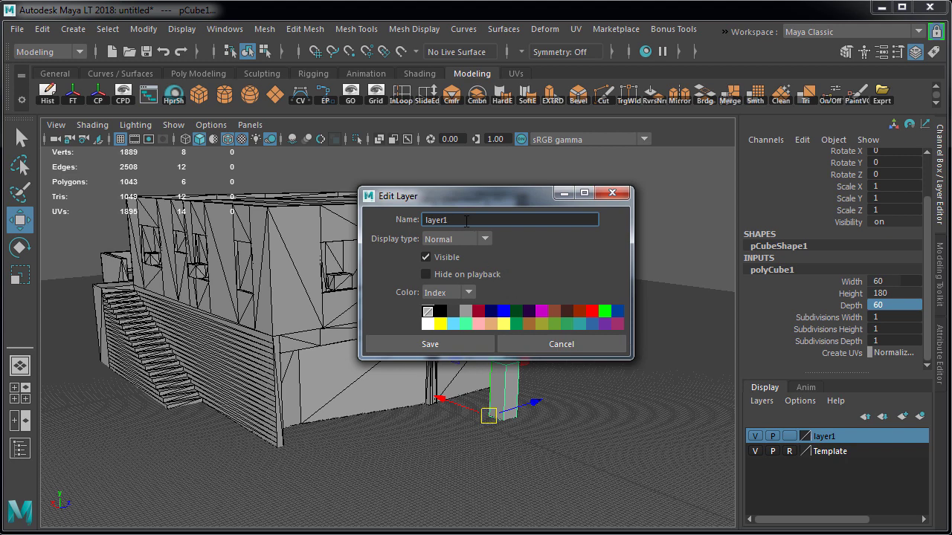
pyautogui.moveTo(467, 219); pyautogui.dragTo(379, 218)
pyautogui.write('Scale')
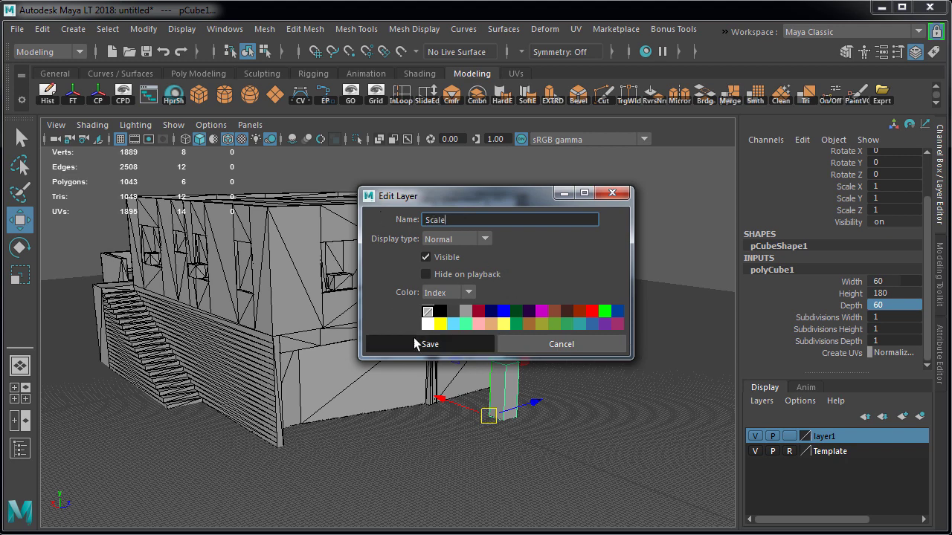
pyautogui.click(375, 342)
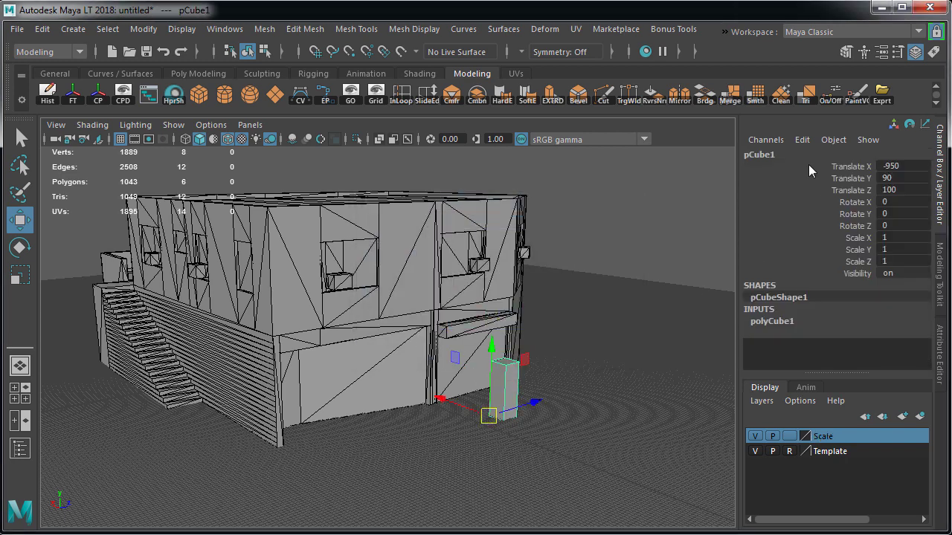
# - Rename the human-scale box as ScaleRef
pyautogui.click(800, 154)
pyautogui.write('ScaleRef')
pyautogui.press('Return')
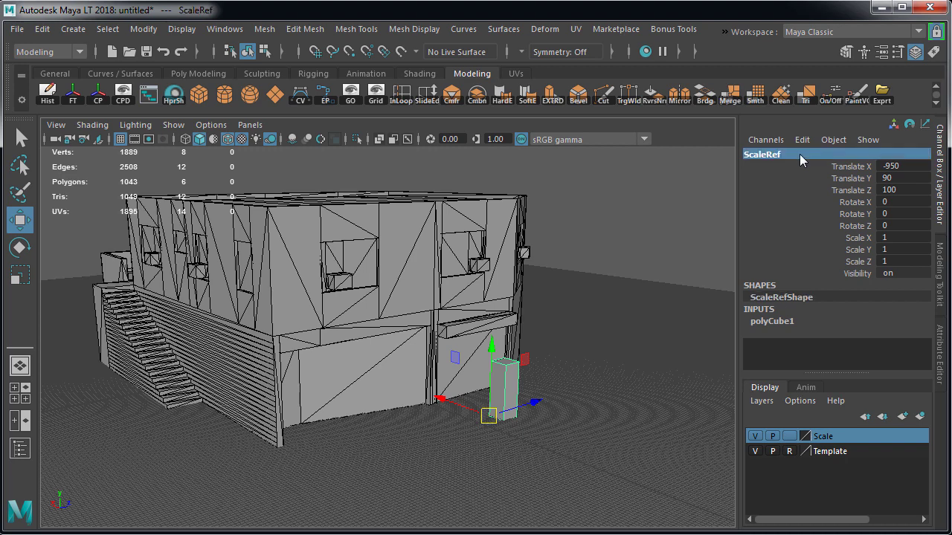
# - Add the ScaleRef box to the Scale layer, set that layer to reference display, and deselect the box
pyautogui.rightClick(837, 435)
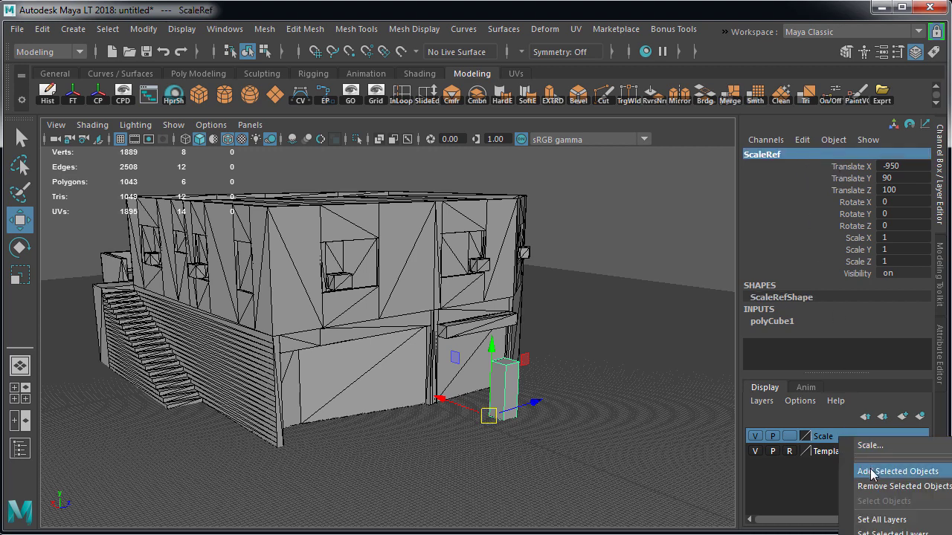
pyautogui.click(863, 470)
pyautogui.click(790, 436)
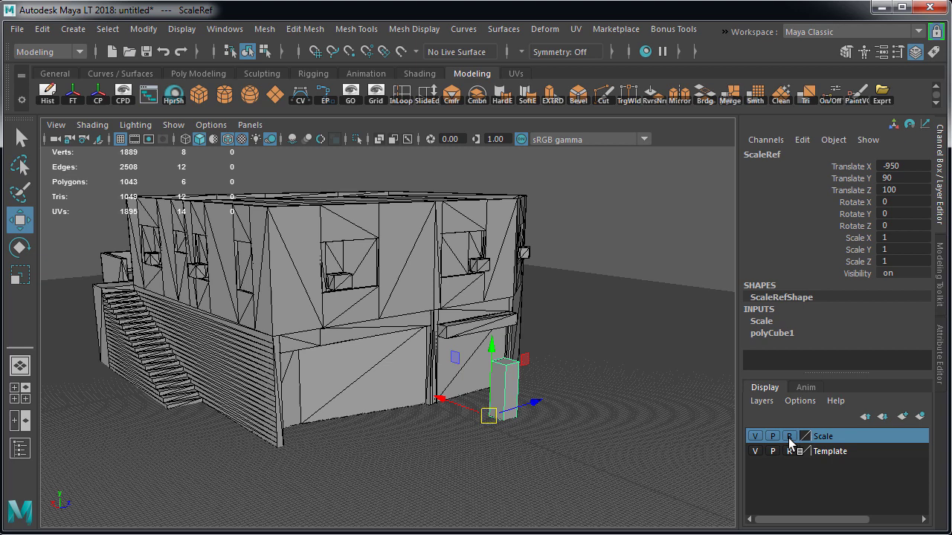
pyautogui.click(790, 437)
pyautogui.click(603, 406)
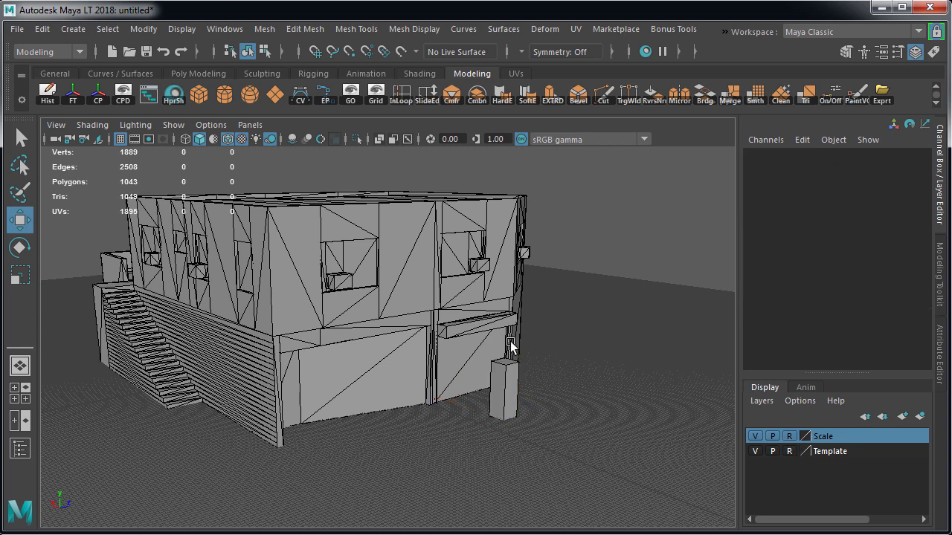
# - Save the scene in the project's scenes folder as 01-CornerStore-Modeling
pyautogui.click(16, 29)
pyautogui.click(83, 104)
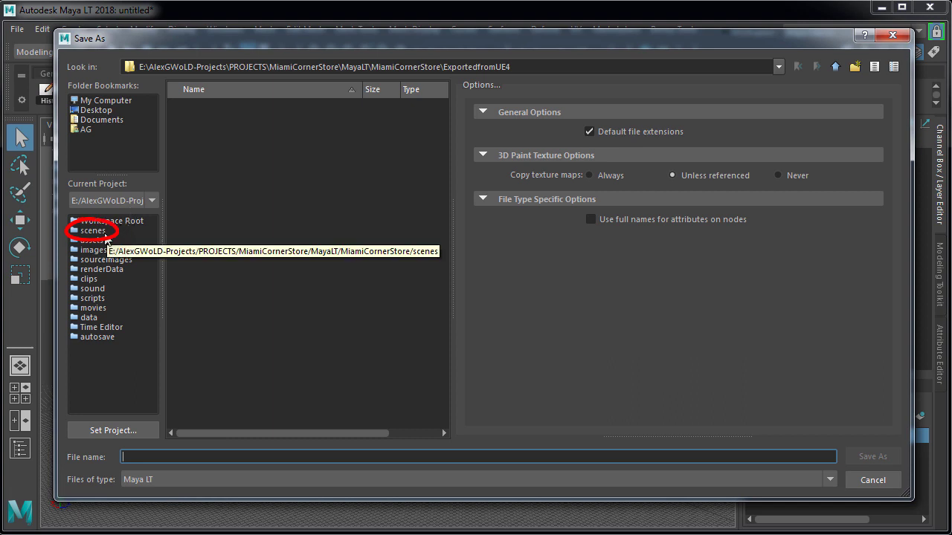
pyautogui.click(107, 234)
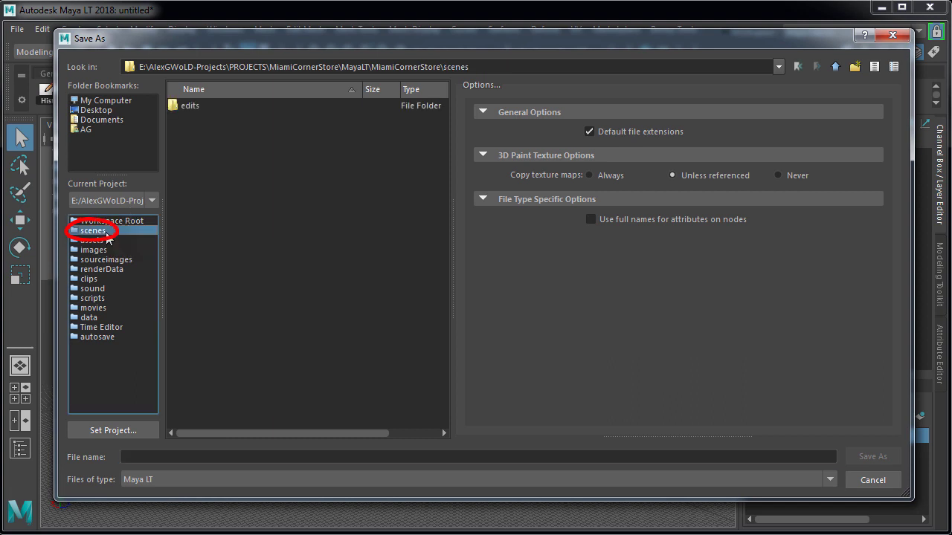
pyautogui.click(225, 458)
pyautogui.write('01-')
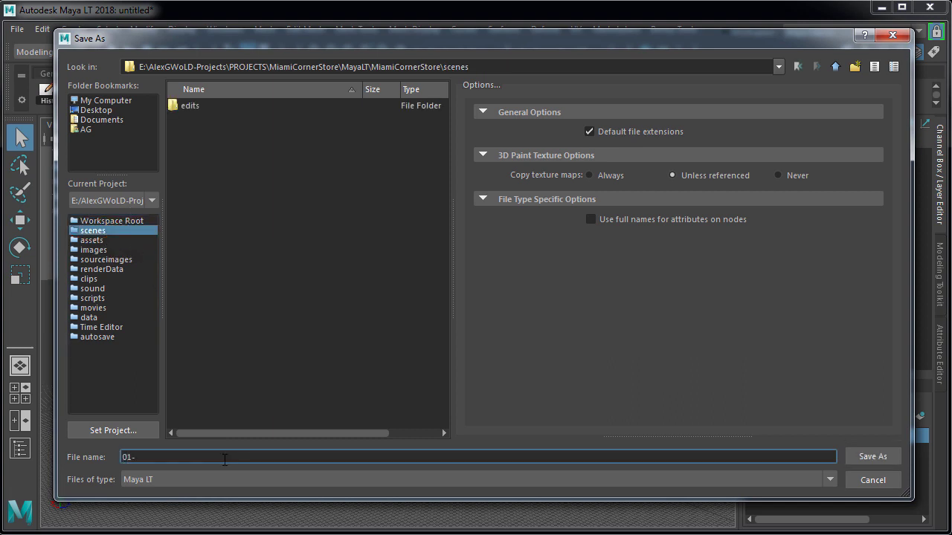
pyautogui.write('CornerStore-Modeling')
pyautogui.click(865, 454)
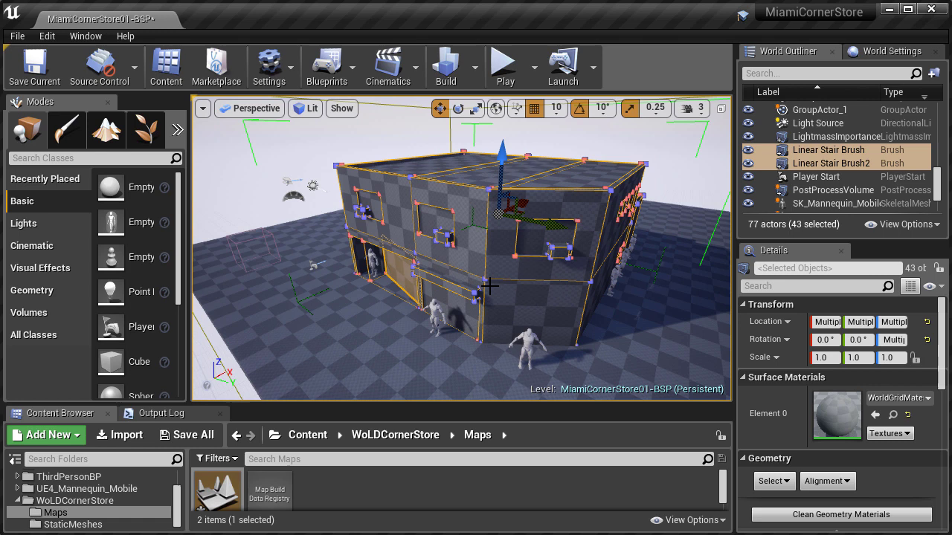
# - In Unreal Editor, export the selected building brushes to the Maya LT project's ExportedfromUE4 folder as the FBX file MiamiCornerStore02-BSP
pyautogui.click(16, 36)
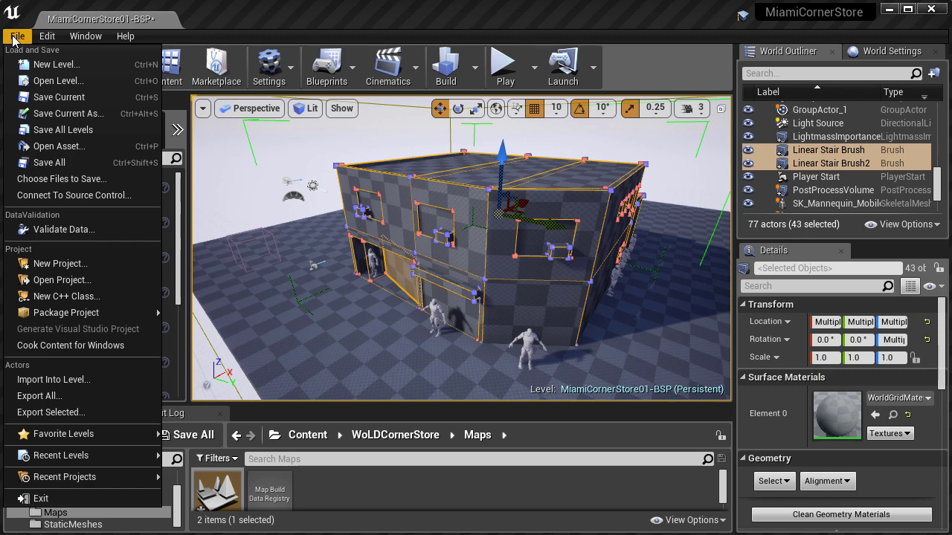
pyautogui.click(92, 413)
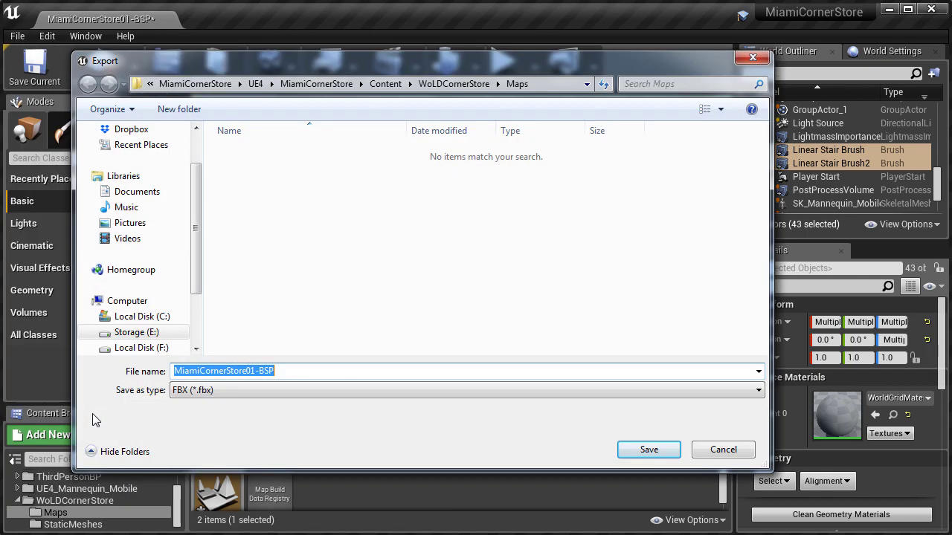
pyautogui.click(318, 84)
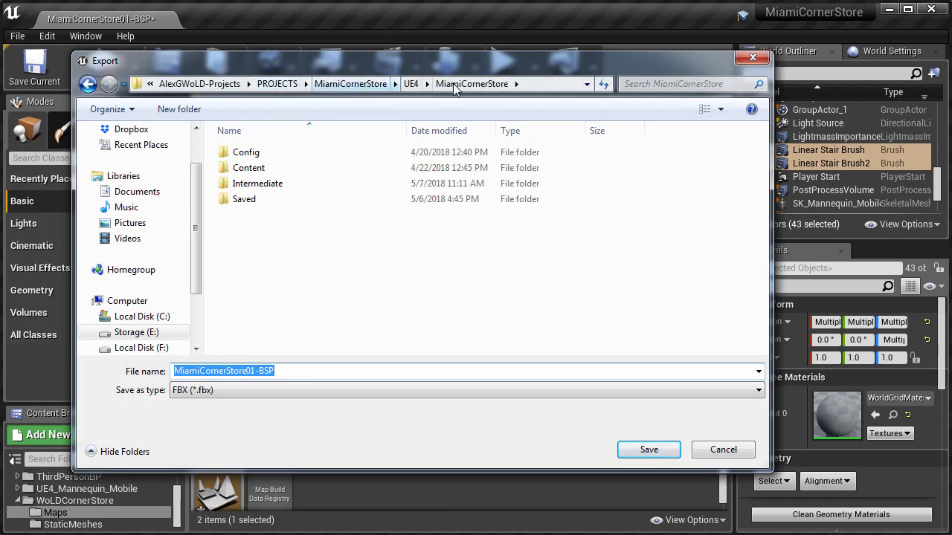
pyautogui.click(376, 84)
pyautogui.doubleClick(257, 153)
pyautogui.doubleClick(264, 153)
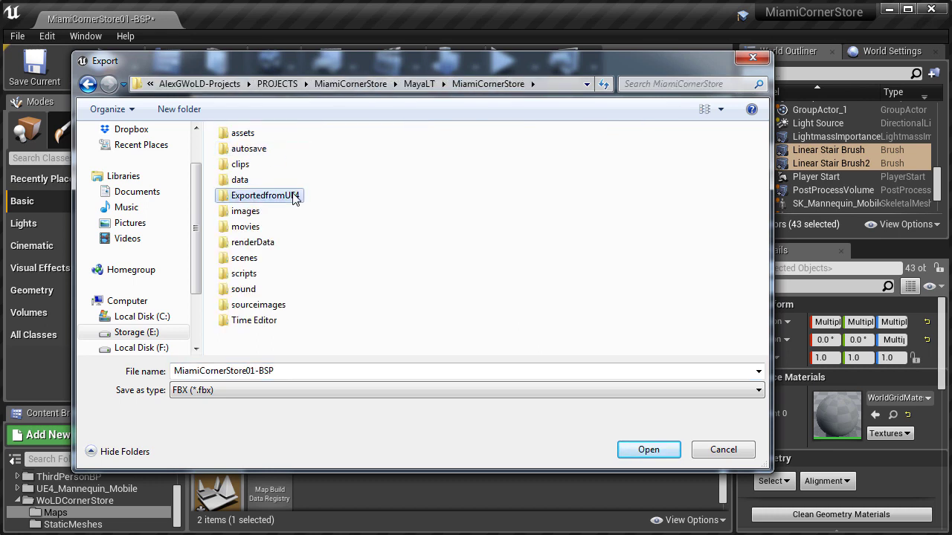
pyautogui.doubleClick(290, 192)
pyautogui.click(256, 371)
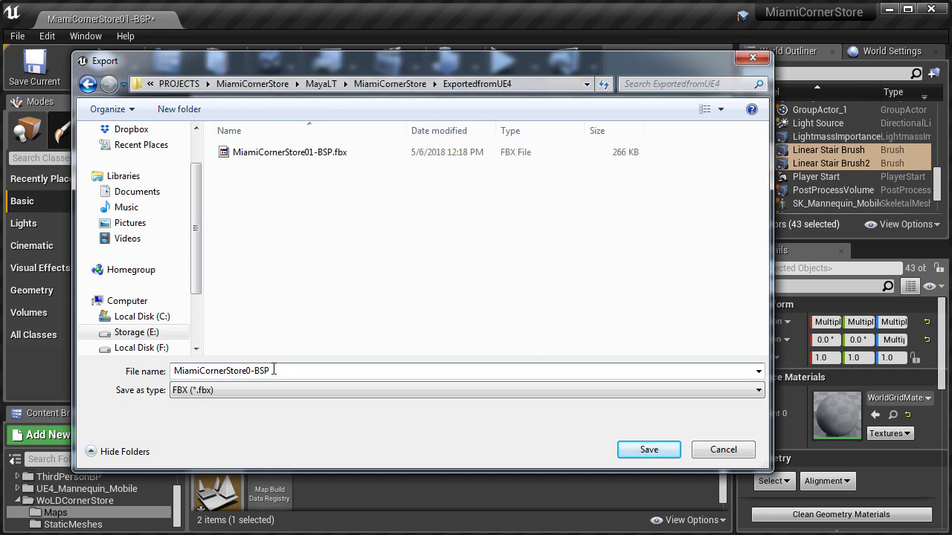
pyautogui.click(652, 452)
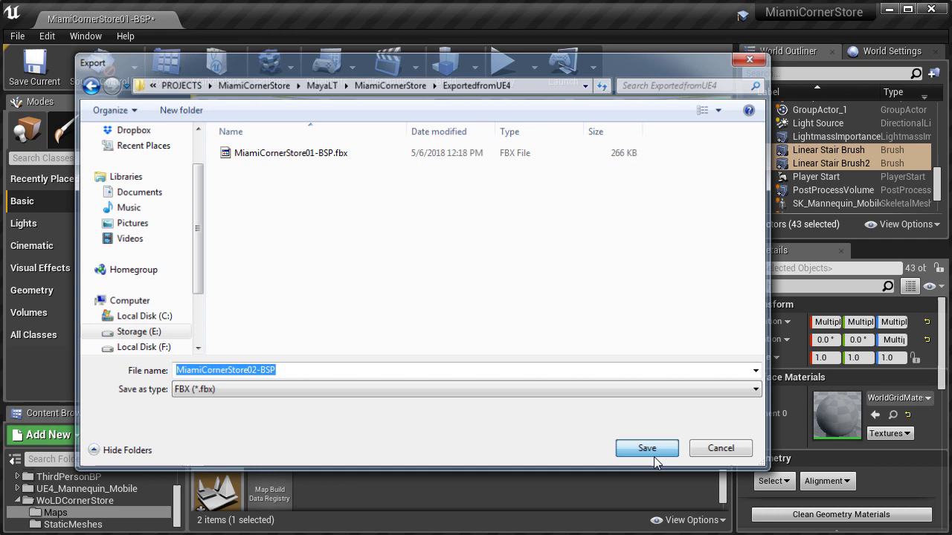
pyautogui.click(587, 425)
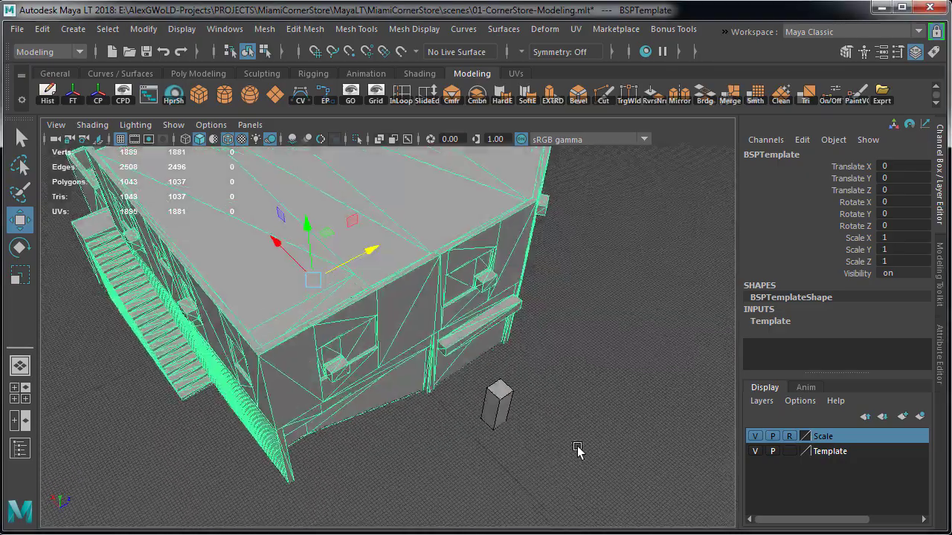
# - Back in Maya LT, import MiamiCornerStore02-BSP.fbx from the ExportedfromUE4 folder into the scene
pyautogui.keyDown('alt'); pyautogui.moveTo(577, 447); pyautogui.dragTo(406, 352, button='right'); pyautogui.keyUp('alt')
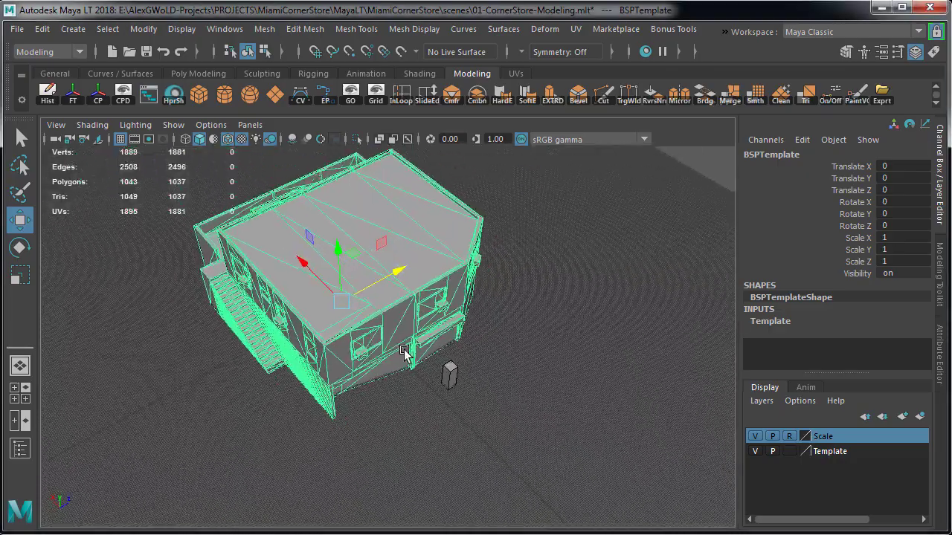
pyautogui.keyDown('alt'); pyautogui.moveTo(406, 352); pyautogui.dragTo(372, 332); pyautogui.keyUp('alt')
pyautogui.keyDown('alt'); pyautogui.moveTo(372, 333); pyautogui.dragTo(376, 355, button='middle'); pyautogui.keyUp('alt')
pyautogui.click(22, 31)
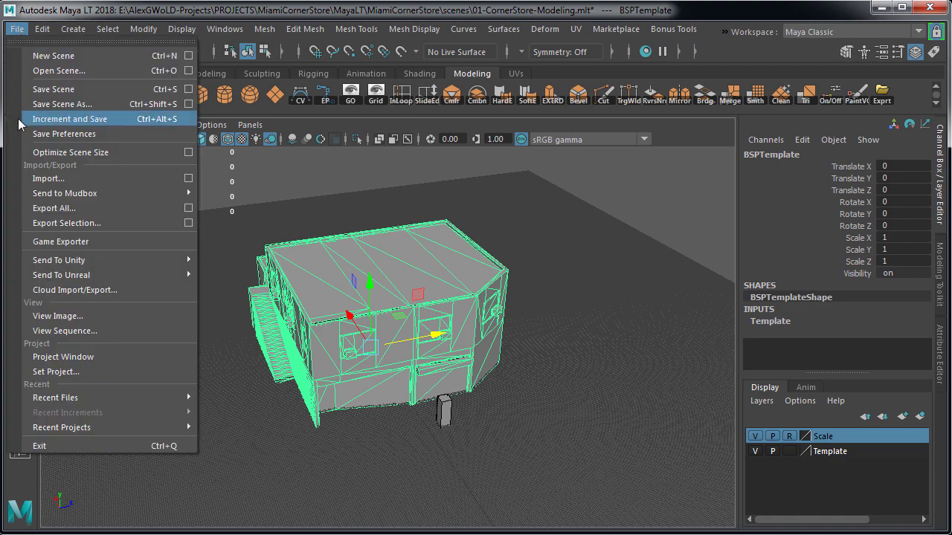
pyautogui.click(44, 179)
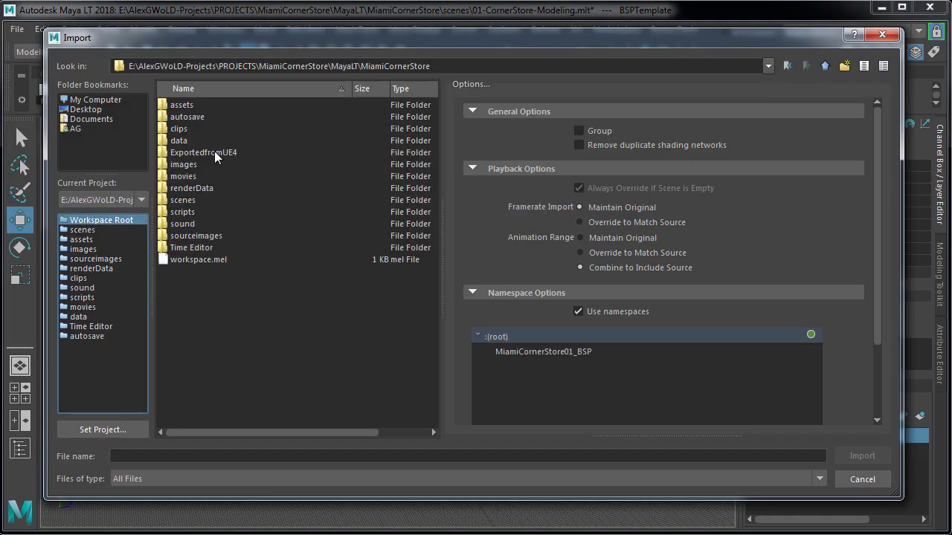
pyautogui.doubleClick(214, 152)
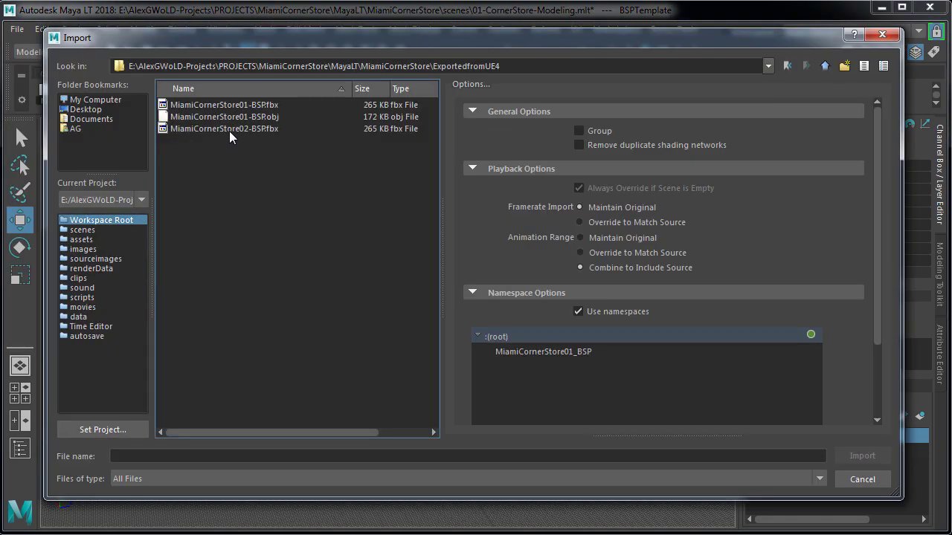
pyautogui.doubleClick(230, 128)
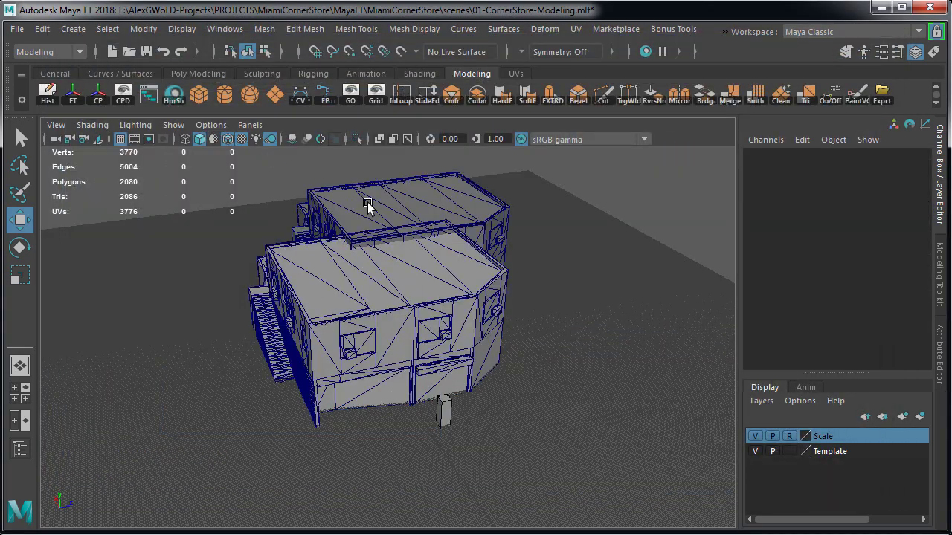
# - Hide the Template layer and select the upper wall brush of the imported building
pyautogui.click(754, 451)
pyautogui.click(372, 261)
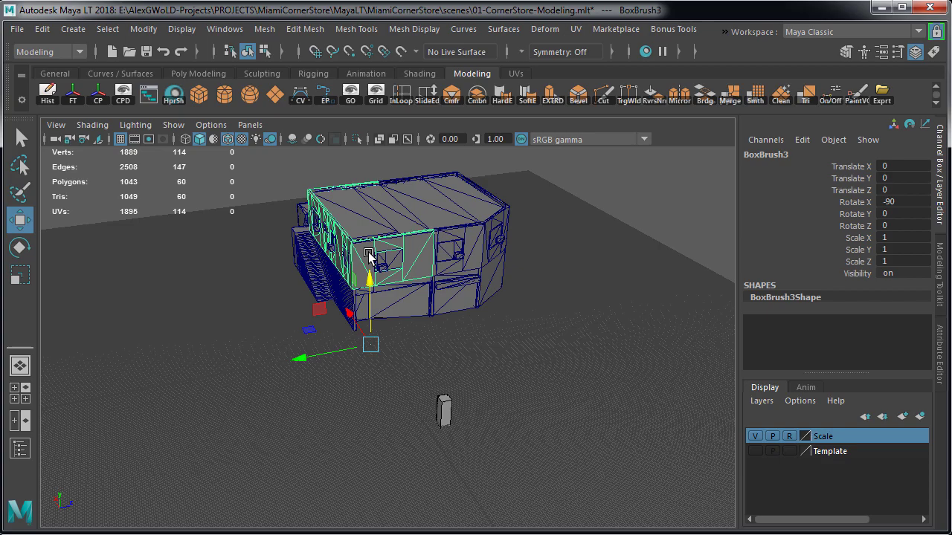
# - Examine the imported building's walls, window openings and side staircase from several angles
pyautogui.keyDown('alt'); pyautogui.moveTo(283, 292); pyautogui.dragTo(536, 327, button='right'); pyautogui.keyUp('alt')
pyautogui.keyDown('alt'); pyautogui.moveTo(423, 304); pyautogui.dragTo(425, 276); pyautogui.keyUp('alt')
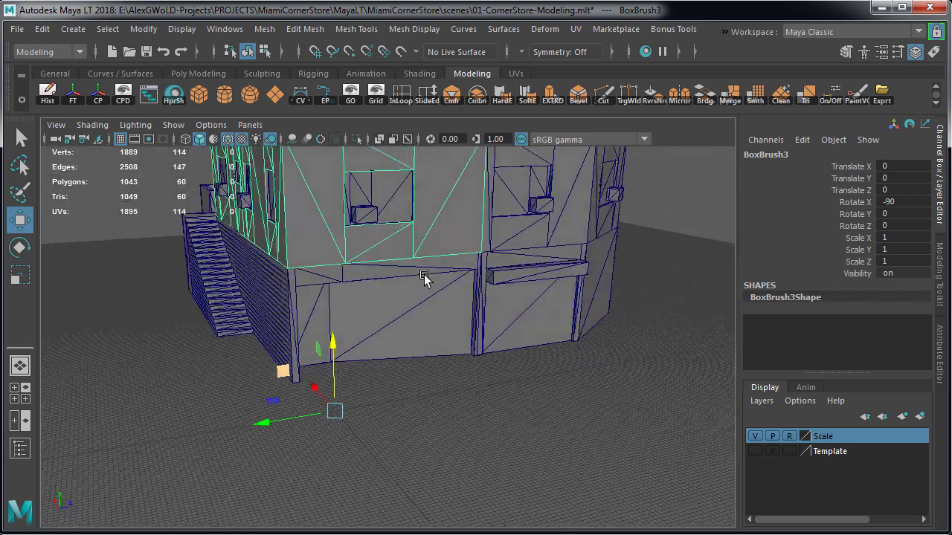
pyautogui.keyDown('alt'); pyautogui.moveTo(456, 277); pyautogui.dragTo(458, 318, button='middle'); pyautogui.keyUp('alt')
pyautogui.keyDown('alt'); pyautogui.moveTo(458, 318); pyautogui.dragTo(454, 325); pyautogui.keyUp('alt')
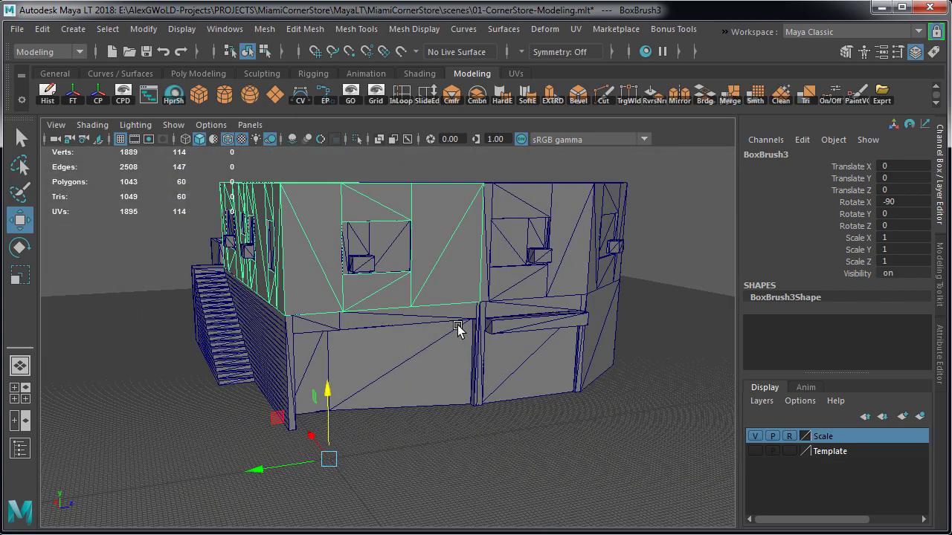
pyautogui.keyDown('alt'); pyautogui.moveTo(458, 325); pyautogui.dragTo(415, 357); pyautogui.keyUp('alt')
pyautogui.keyDown('alt'); pyautogui.moveTo(416, 357); pyautogui.dragTo(591, 493, button='middle'); pyautogui.keyUp('alt')
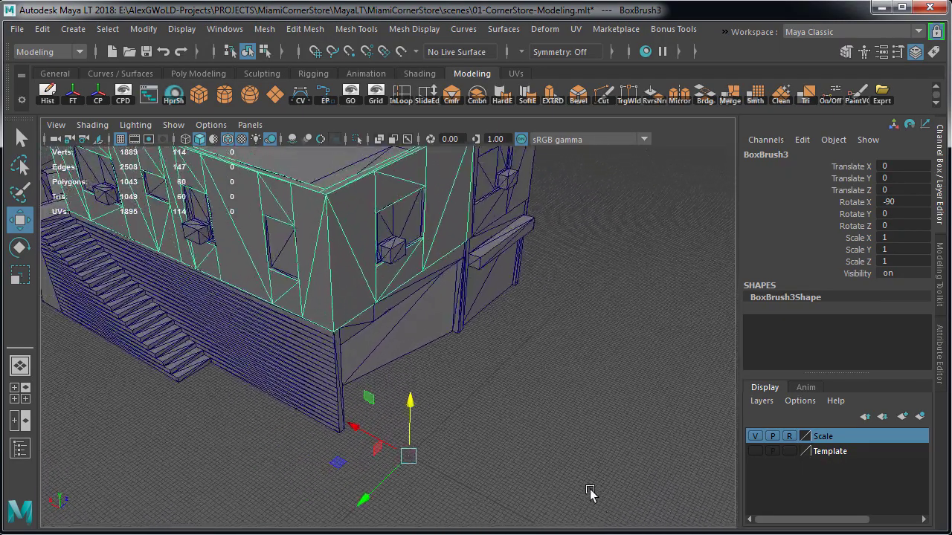
pyautogui.keyDown('alt'); pyautogui.moveTo(590, 493); pyautogui.dragTo(504, 345, button='right'); pyautogui.keyUp('alt')
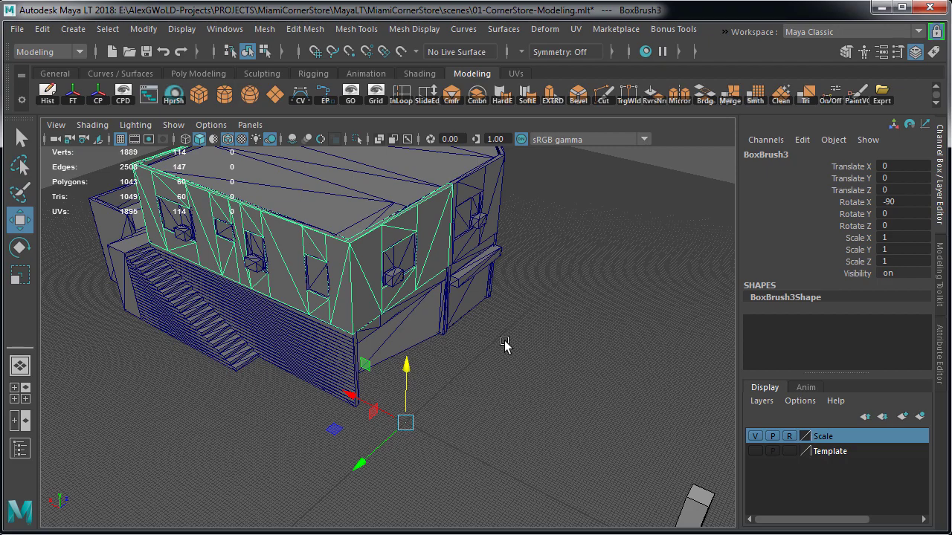
# - Combine all the imported building brushes into a single mesh, leaving the scale box out
pyautogui.keyDown('alt'); pyautogui.moveTo(545, 342); pyautogui.dragTo(176, 235); pyautogui.keyUp('alt')
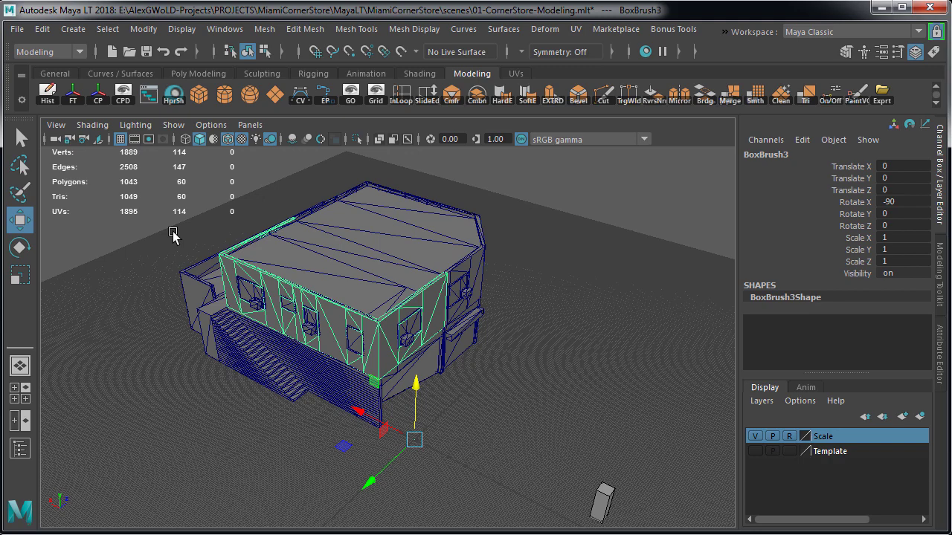
pyautogui.moveTo(129, 169); pyautogui.dragTo(606, 466)
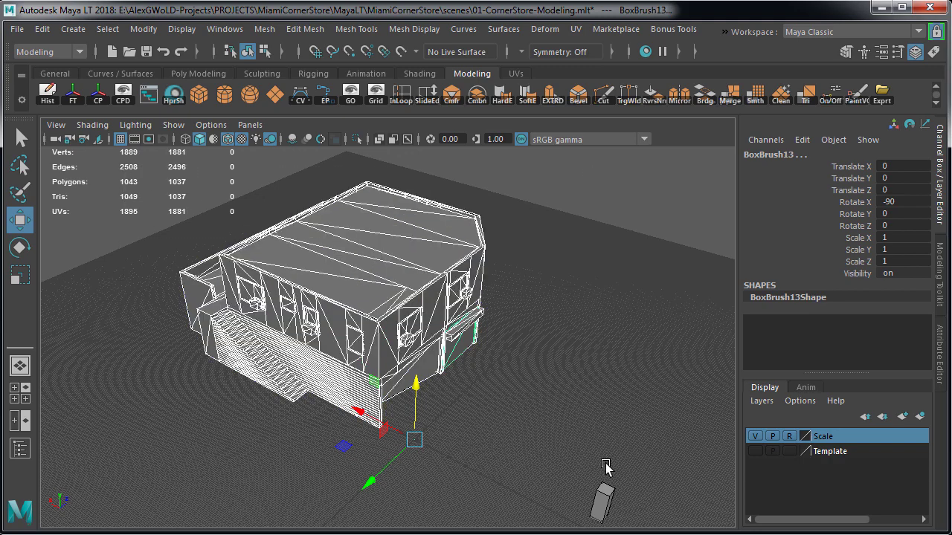
pyautogui.click(264, 29)
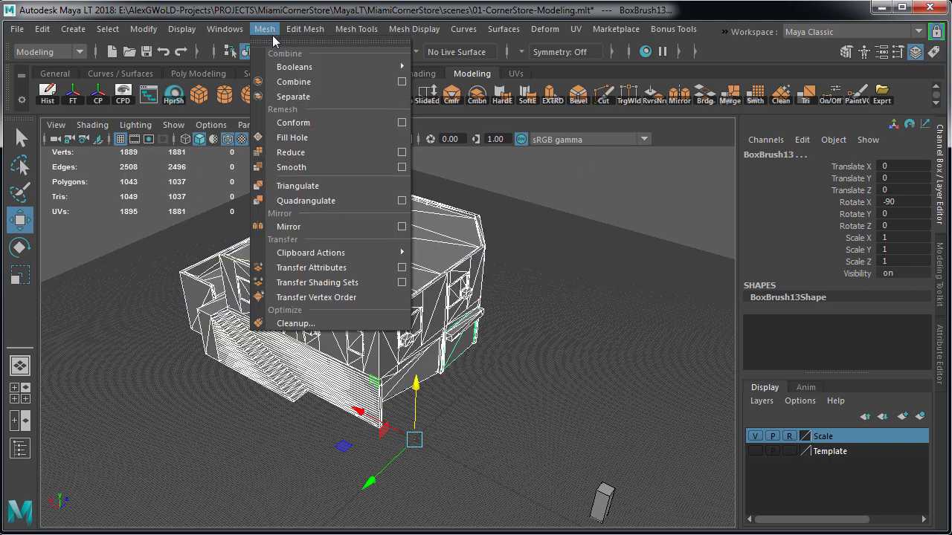
pyautogui.click(293, 84)
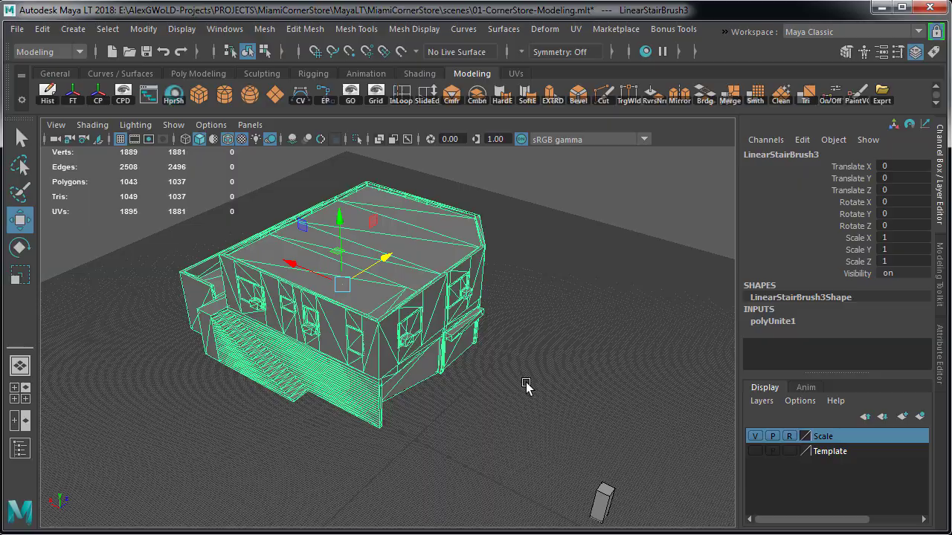
# - Move the combined building's pivot to the bottom outer corner of the wall beside the staircase
pyautogui.keyDown('alt'); pyautogui.moveTo(278, 374); pyautogui.dragTo(468, 432, button='right'); pyautogui.keyUp('alt')
pyautogui.keyDown('alt'); pyautogui.moveTo(468, 431); pyautogui.dragTo(462, 398); pyautogui.keyUp('alt')
pyautogui.keyDown('alt'); pyautogui.moveTo(244, 319); pyautogui.dragTo(538, 449, button='right'); pyautogui.keyUp('alt')
pyautogui.keyDown('alt'); pyautogui.moveTo(538, 449); pyautogui.dragTo(454, 319, button='middle'); pyautogui.keyUp('alt')
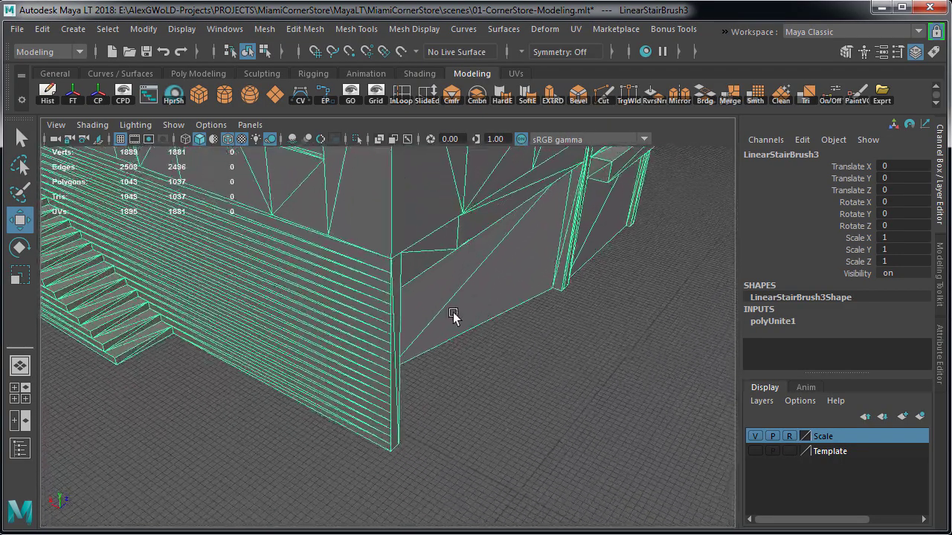
pyautogui.keyDown('alt'); pyautogui.moveTo(454, 318); pyautogui.dragTo(570, 429, button='right'); pyautogui.keyUp('alt')
pyautogui.keyDown('alt'); pyautogui.moveTo(570, 429); pyautogui.dragTo(340, 223); pyautogui.keyUp('alt')
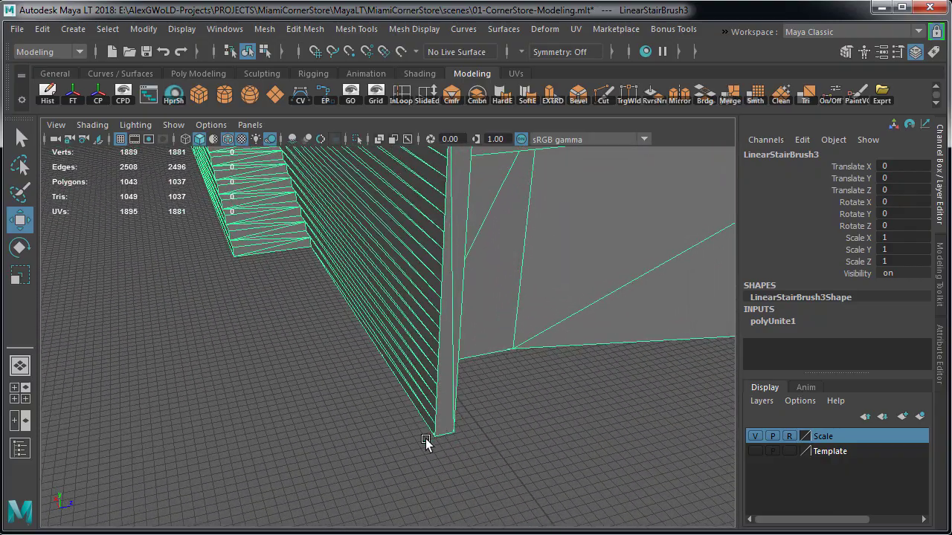
pyautogui.keyDown('alt'); pyautogui.moveTo(426, 439); pyautogui.dragTo(685, 484, button='right'); pyautogui.keyUp('alt')
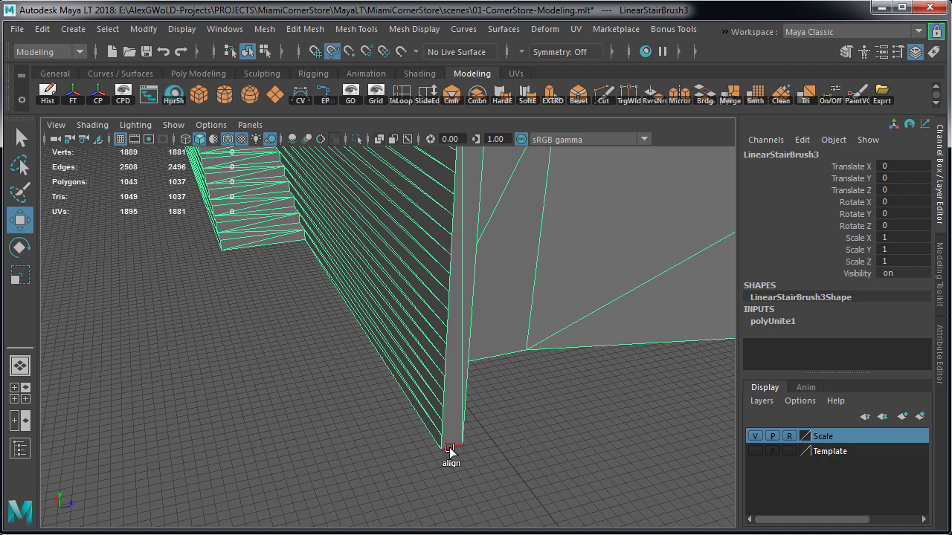
pyautogui.click(446, 446)
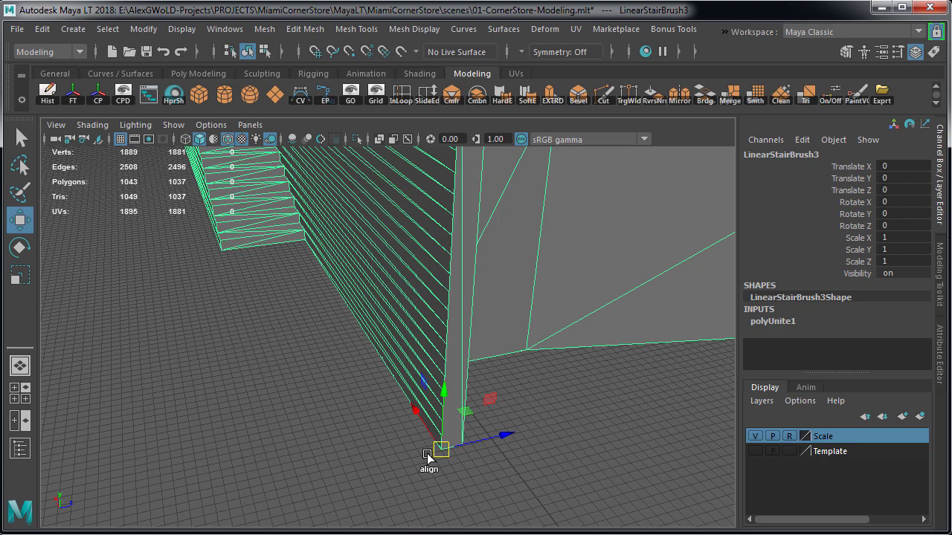
# - Snap the building's pivot corner to the grid, moving the mesh to X -50, Y -20, Z 30
pyautogui.scroll(6, 390, 454)
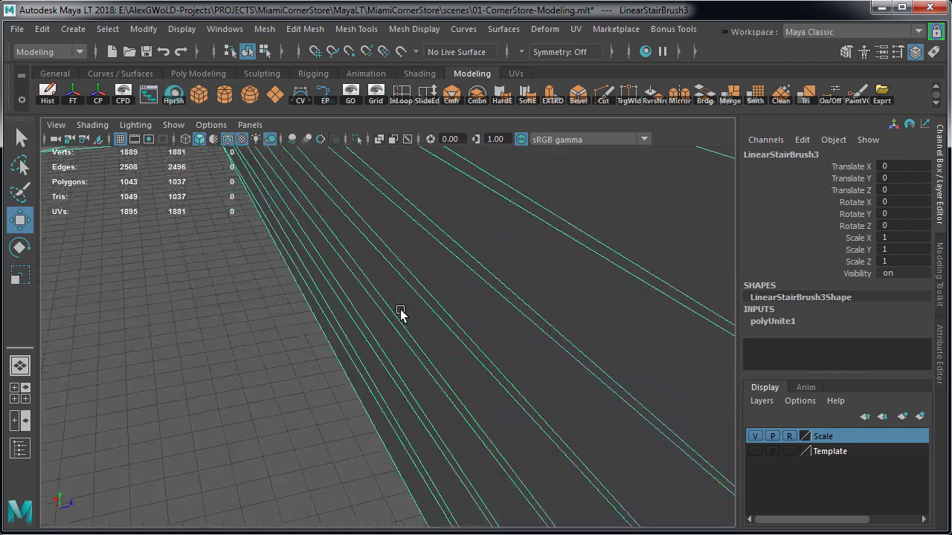
pyautogui.scroll(-5, 400, 313)
pyautogui.keyDown('alt'); pyautogui.moveTo(699, 446); pyautogui.dragTo(574, 369, button='middle'); pyautogui.keyUp('alt')
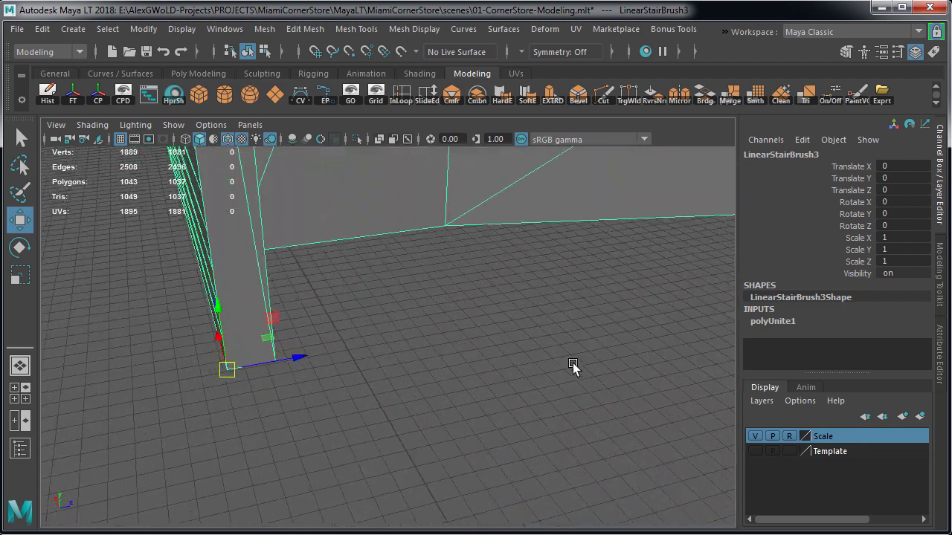
pyautogui.keyDown('alt'); pyautogui.moveTo(417, 379); pyautogui.dragTo(513, 363, button='middle'); pyautogui.keyUp('alt')
pyautogui.scroll(5, 542, 400)
pyautogui.scroll(3, 545, 401)
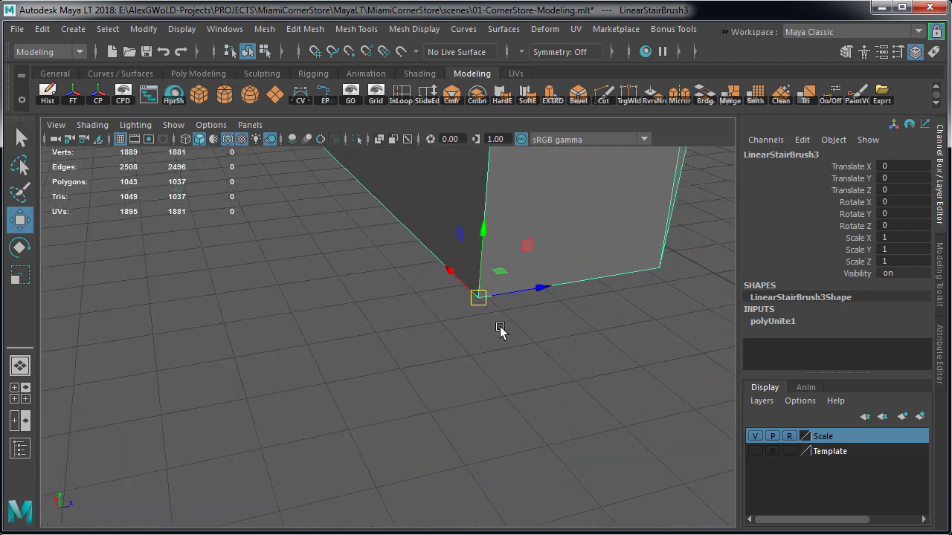
pyautogui.press('x')
pyautogui.scroll(6, 535, 380)
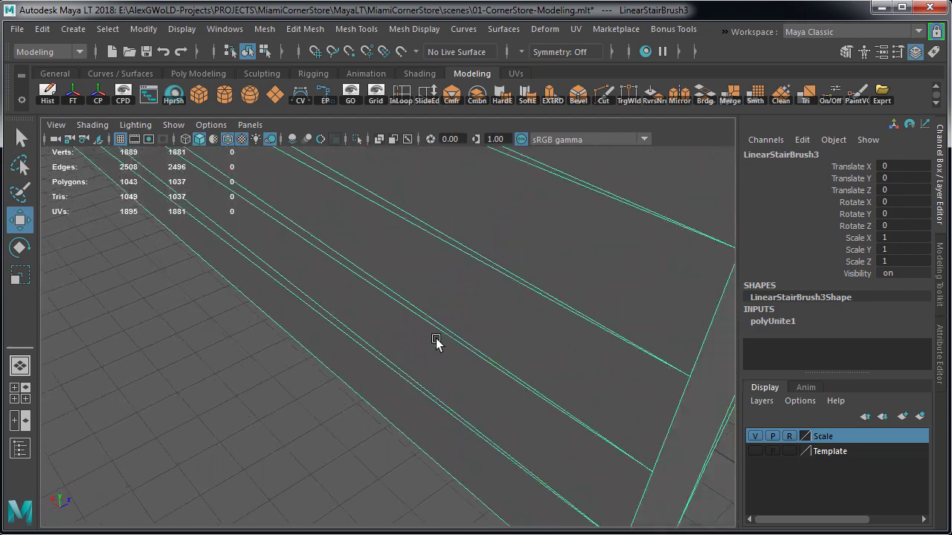
pyautogui.keyDown('alt'); pyautogui.moveTo(669, 499); pyautogui.dragTo(438, 328, button='middle'); pyautogui.keyUp('alt')
pyautogui.scroll(-5, 438, 327)
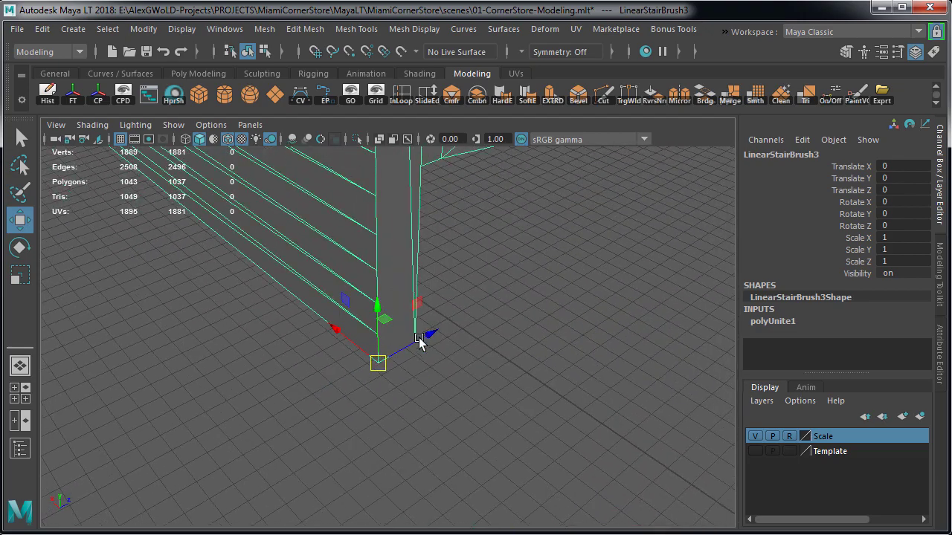
pyautogui.press('x')
pyautogui.moveTo(383, 366); pyautogui.dragTo(520, 438)
# - Move the building farther across the ground grid to X -770, Y -20, Z -480
pyautogui.scroll(-10, 438, 400)
pyautogui.scroll(6, 558, 404)
pyautogui.keyDown('alt'); pyautogui.moveTo(423, 416); pyautogui.dragTo(325, 347, button='middle'); pyautogui.keyUp('alt')
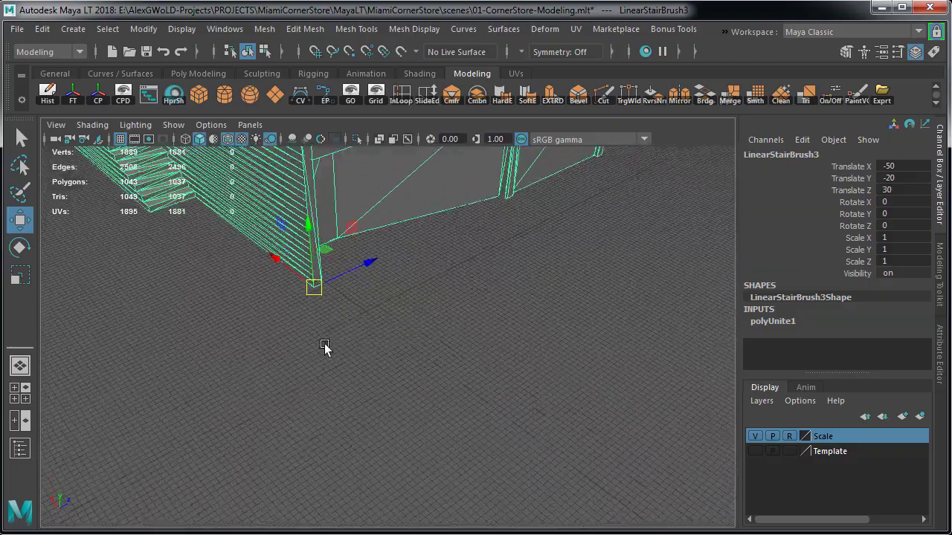
pyautogui.scroll(5, 324, 312)
pyautogui.press('x')
pyautogui.moveTo(322, 275); pyautogui.dragTo(307, 236, button='middle')
pyautogui.scroll(-6, 349, 260)
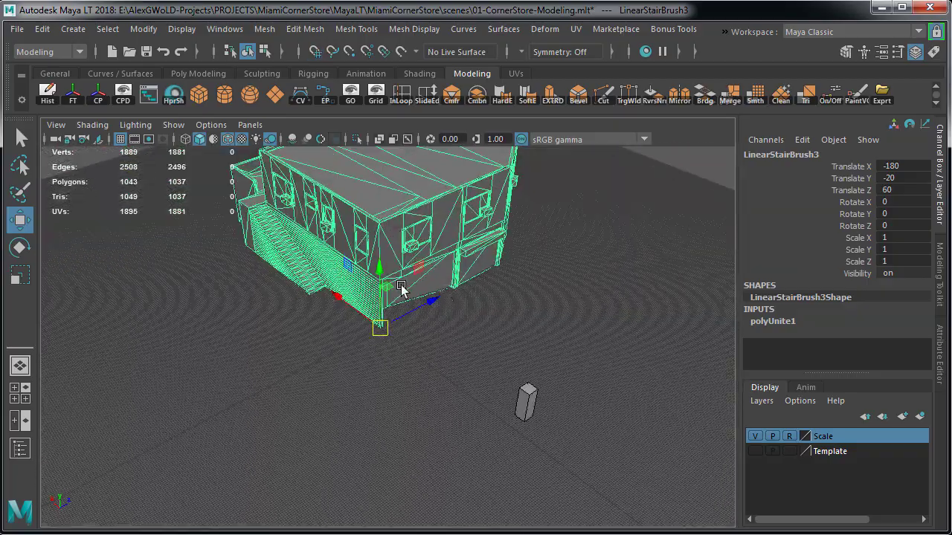
pyautogui.scroll(3, 430, 311)
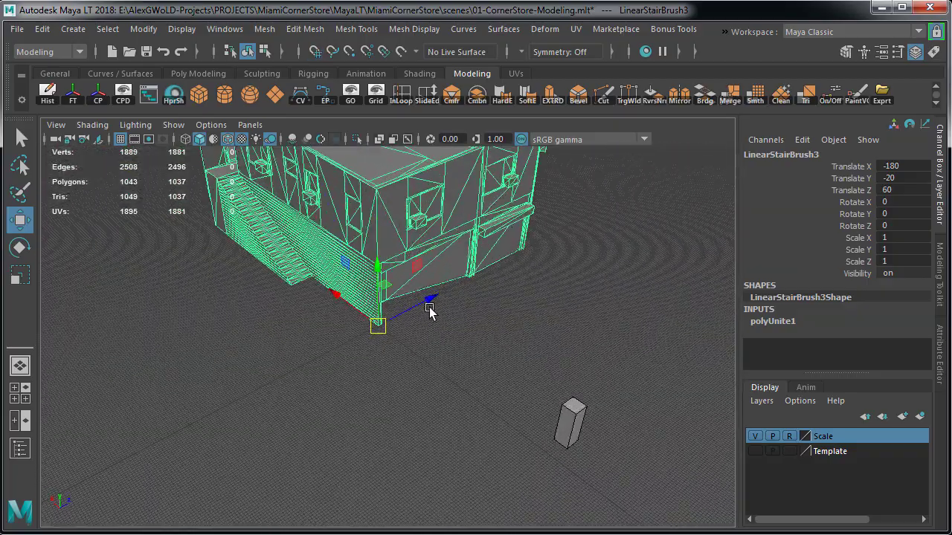
pyautogui.moveTo(429, 311); pyautogui.dragTo(378, 421)
# - In the top view, grid-snap the building along X and Z to X -890, Z -590
pyautogui.press('space')
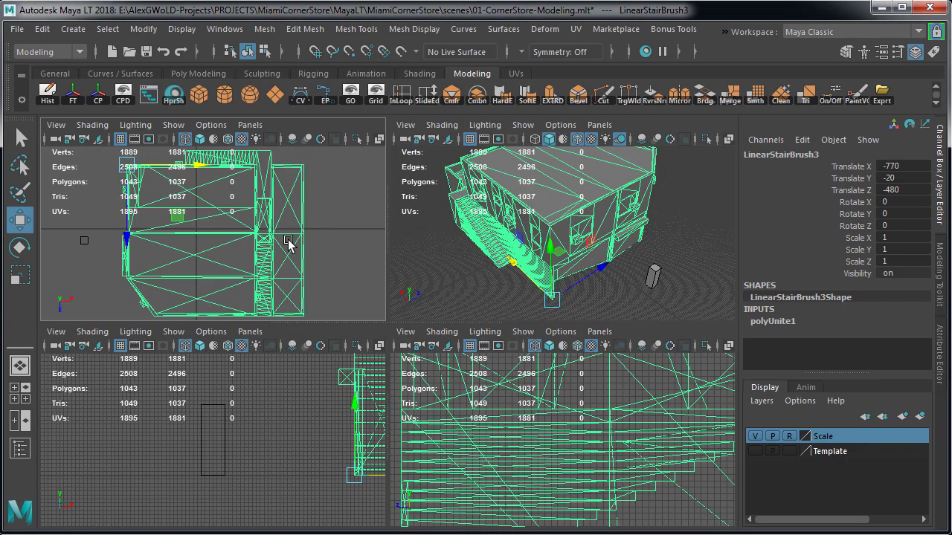
pyautogui.press('space')
pyautogui.scroll(4, 281, 313)
pyautogui.press('x')
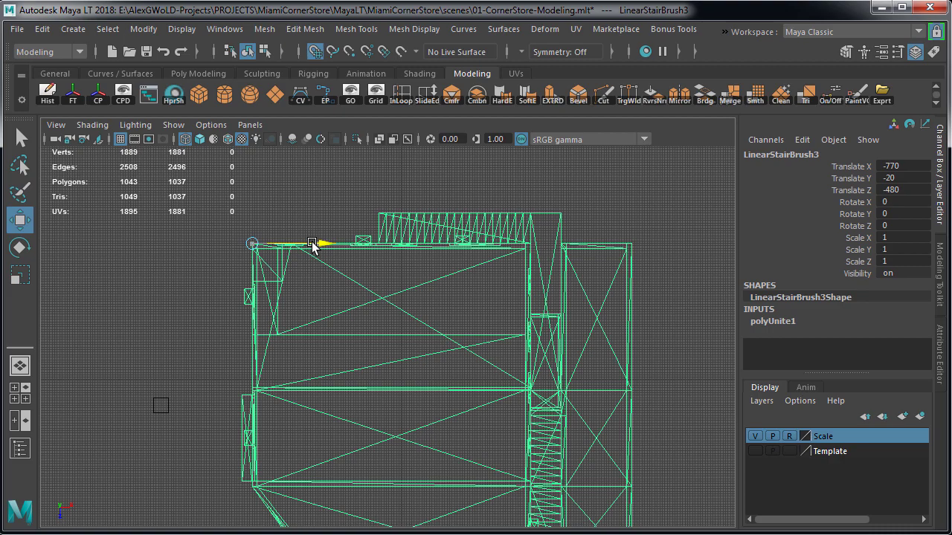
pyautogui.moveTo(313, 245); pyautogui.dragTo(271, 236)
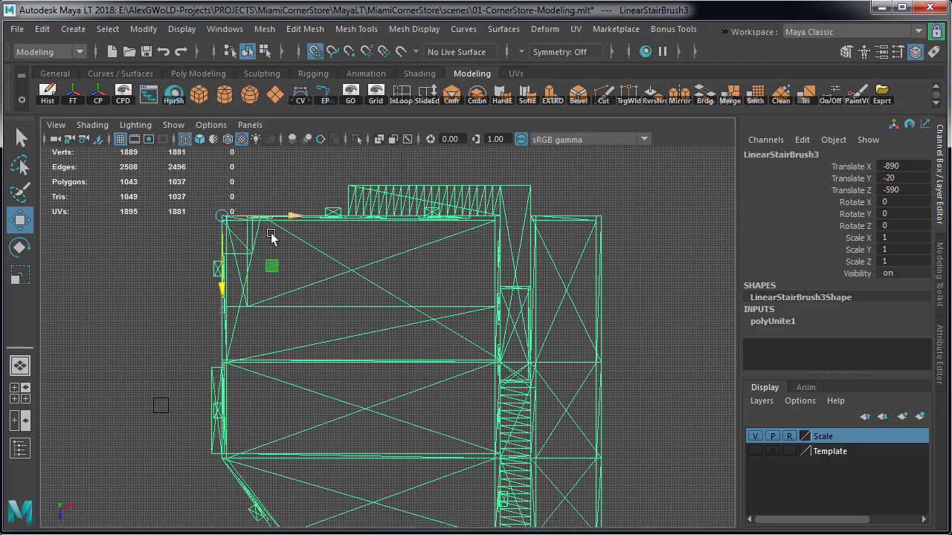
pyautogui.press('space')
pyautogui.press('space')
pyautogui.keyDown('alt'); pyautogui.moveTo(446, 293); pyautogui.dragTo(548, 400); pyautogui.keyUp('alt')
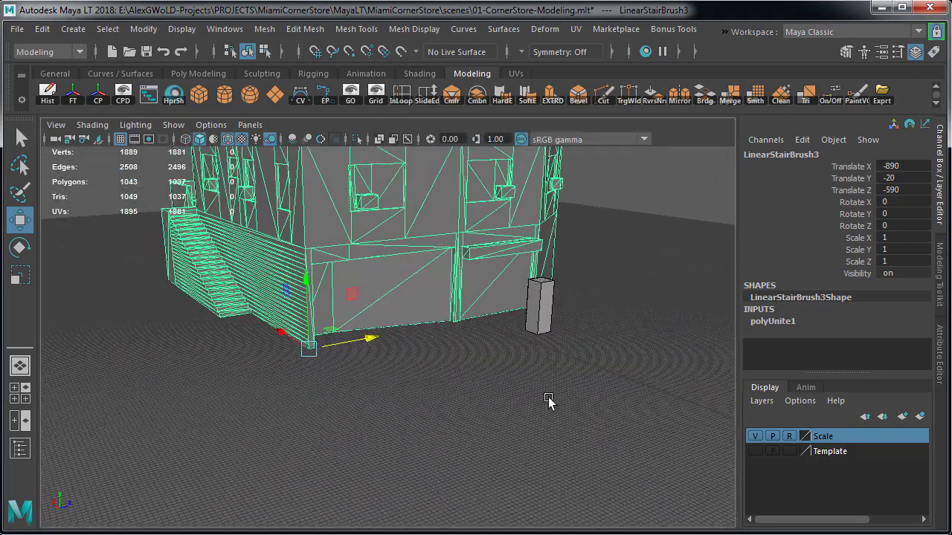
# - Check in the side view whether the building's base and stair steps line up with the grid
pyautogui.press('space')
pyautogui.press('space')
pyautogui.keyDown('alt'); pyautogui.moveTo(401, 425); pyautogui.dragTo(461, 194, button='middle'); pyautogui.keyUp('alt')
pyautogui.scroll(1, 342, 352)
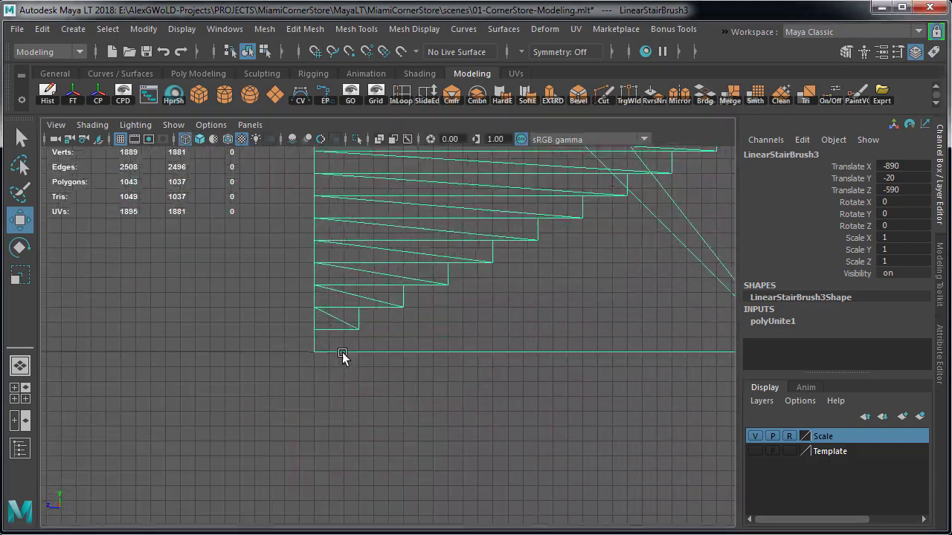
pyautogui.keyDown('alt'); pyautogui.moveTo(343, 353); pyautogui.dragTo(599, 387, button='right'); pyautogui.keyUp('alt')
pyautogui.keyDown('alt'); pyautogui.moveTo(372, 350); pyautogui.dragTo(67, 330, button='right'); pyautogui.keyUp('alt')
pyautogui.keyDown('alt'); pyautogui.moveTo(725, 345); pyautogui.dragTo(453, 346, button='middle'); pyautogui.keyUp('alt')
pyautogui.keyDown('alt'); pyautogui.moveTo(453, 347); pyautogui.dragTo(350, 357, button='right'); pyautogui.keyUp('alt')
# - Check the grid alignment of the building's base, walls and lower ledge in the front view
pyautogui.press('space')
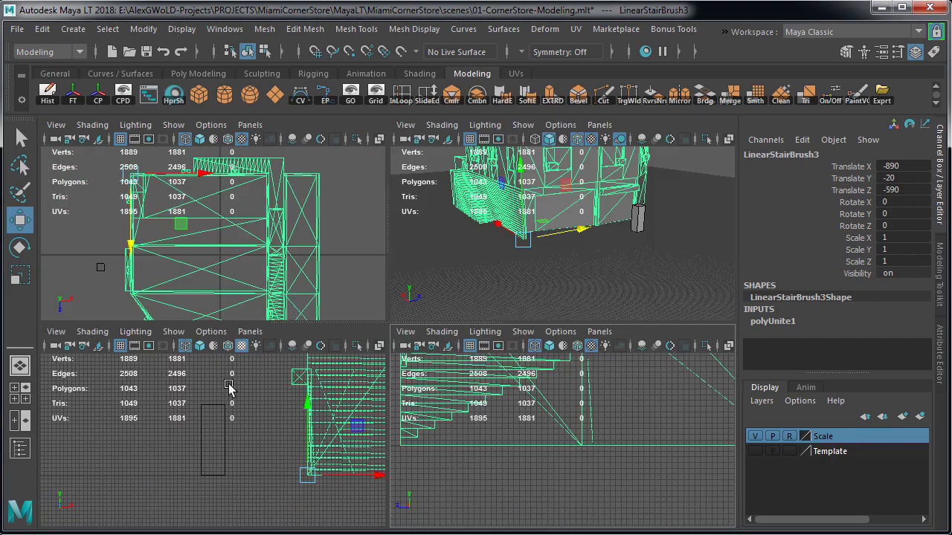
pyautogui.press('space')
pyautogui.keyDown('alt'); pyautogui.moveTo(521, 389); pyautogui.dragTo(651, 408, button='right'); pyautogui.keyUp('alt')
pyautogui.keyDown('alt'); pyautogui.moveTo(651, 408); pyautogui.dragTo(340, 395, button='middle'); pyautogui.keyUp('alt')
pyautogui.keyDown('alt'); pyautogui.moveTo(340, 395); pyautogui.dragTo(19, 363, button='right'); pyautogui.keyUp('alt')
pyautogui.keyDown('alt'); pyautogui.moveTo(226, 258); pyautogui.dragTo(278, 350, button='middle'); pyautogui.keyUp('alt')
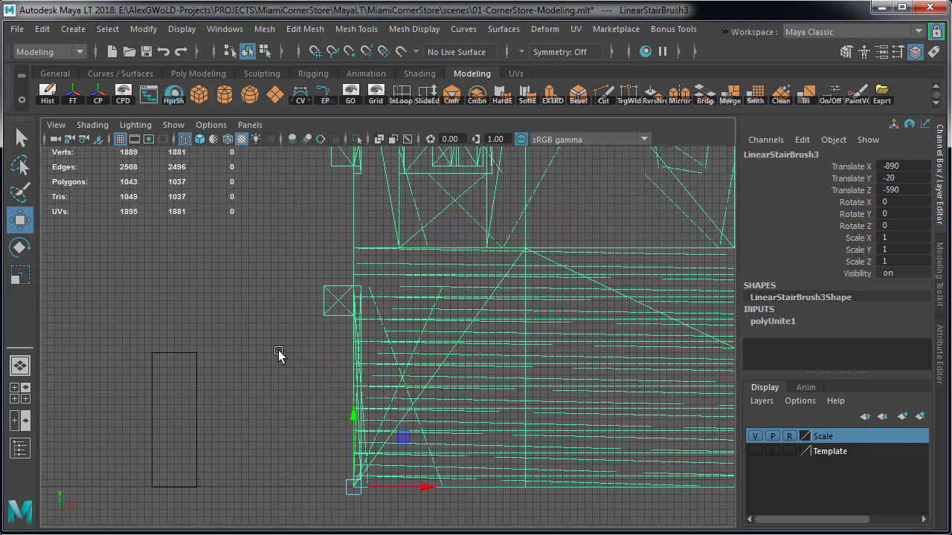
pyautogui.keyDown('alt'); pyautogui.moveTo(278, 350); pyautogui.dragTo(355, 340, button='right'); pyautogui.keyUp('alt')
pyautogui.keyDown('alt'); pyautogui.moveTo(255, 252); pyautogui.dragTo(346, 387, button='middle'); pyautogui.keyUp('alt')
pyautogui.keyDown('alt'); pyautogui.moveTo(465, 213); pyautogui.dragTo(549, 480, button='middle'); pyautogui.keyUp('alt')
pyautogui.keyDown('alt'); pyautogui.moveTo(548, 480); pyautogui.dragTo(498, 469, button='right'); pyautogui.keyUp('alt')
# - Inspect the grid alignment of the building's roofline, far-side overhang and window details in the front view
pyautogui.keyDown('alt'); pyautogui.moveTo(490, 264); pyautogui.dragTo(468, 513, button='middle'); pyautogui.keyUp('alt')
pyautogui.keyDown('alt'); pyautogui.moveTo(476, 253); pyautogui.dragTo(393, 241, button='right'); pyautogui.keyUp('alt')
pyautogui.keyDown('alt'); pyautogui.moveTo(393, 240); pyautogui.dragTo(342, 425, button='middle'); pyautogui.keyUp('alt')
pyautogui.keyDown('alt'); pyautogui.moveTo(418, 372); pyautogui.dragTo(389, 368, button='right'); pyautogui.keyUp('alt')
pyautogui.keyDown('alt'); pyautogui.moveTo(700, 390); pyautogui.dragTo(386, 377, button='middle'); pyautogui.keyUp('alt')
pyautogui.keyDown('alt'); pyautogui.moveTo(731, 397); pyautogui.dragTo(454, 378, button='middle'); pyautogui.keyUp('alt')
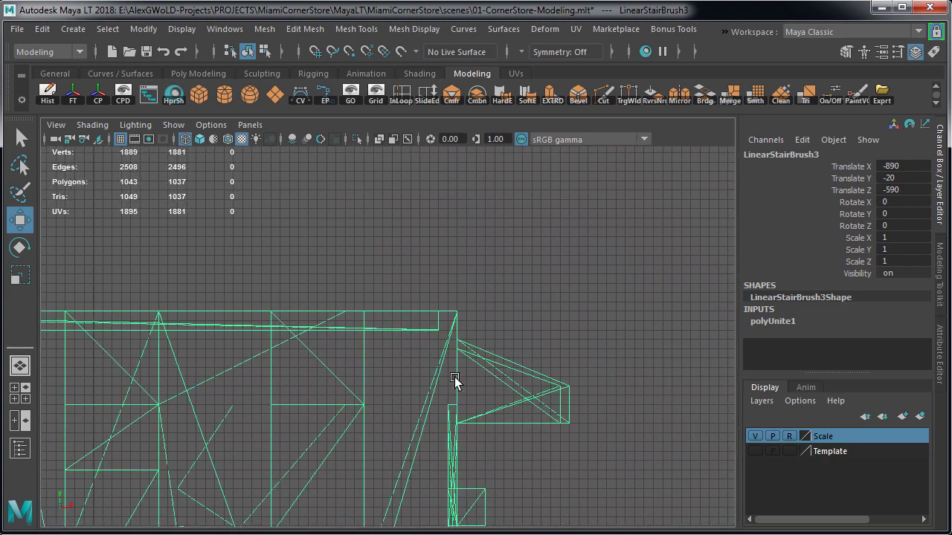
pyautogui.scroll(3, 455, 381)
pyautogui.keyDown('alt'); pyautogui.moveTo(594, 476); pyautogui.dragTo(451, 253, button='middle'); pyautogui.keyUp('alt')
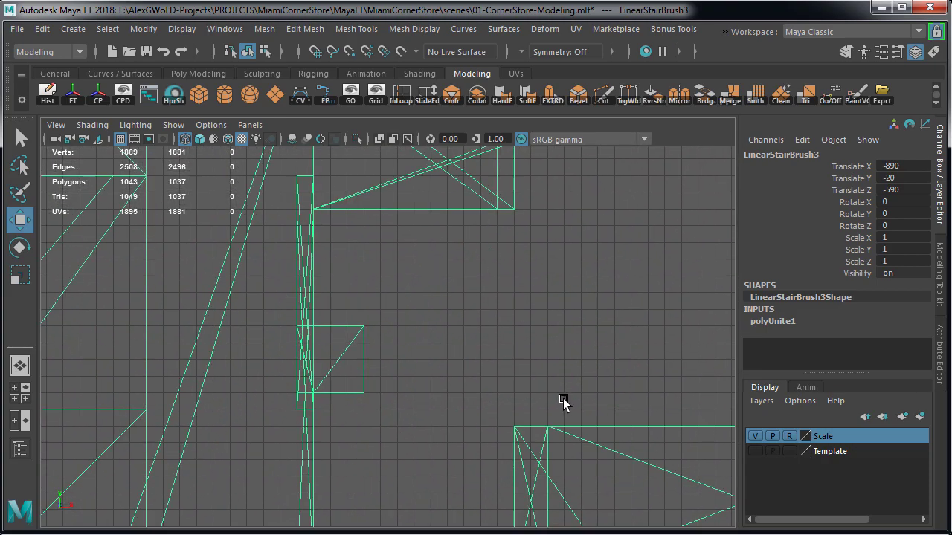
pyautogui.keyDown('alt'); pyautogui.moveTo(729, 479); pyautogui.dragTo(521, 340, button='middle'); pyautogui.keyUp('alt')
pyautogui.scroll(-3, 418, 249)
# - Delete the combined building mesh and make the Template layer visible again
pyautogui.press('space')
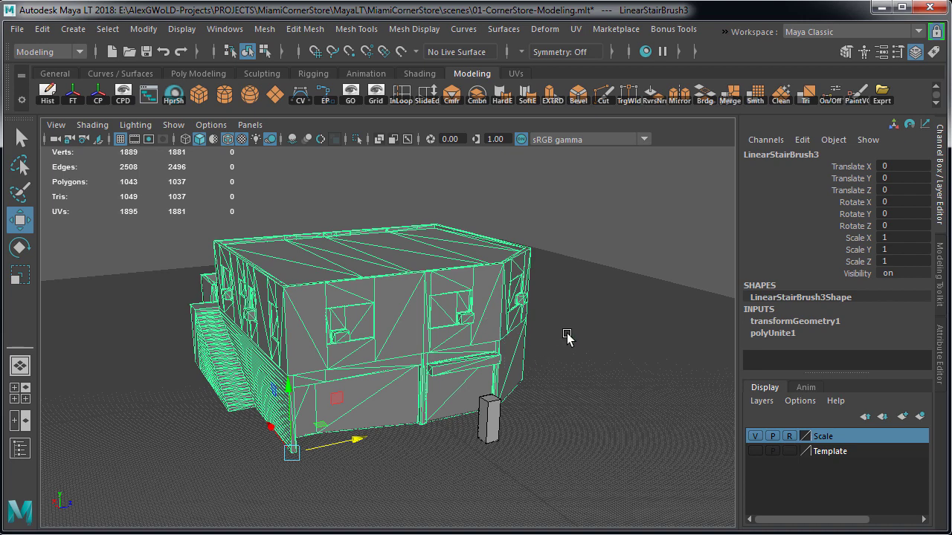
pyautogui.press('Delete')
pyautogui.click(755, 451)
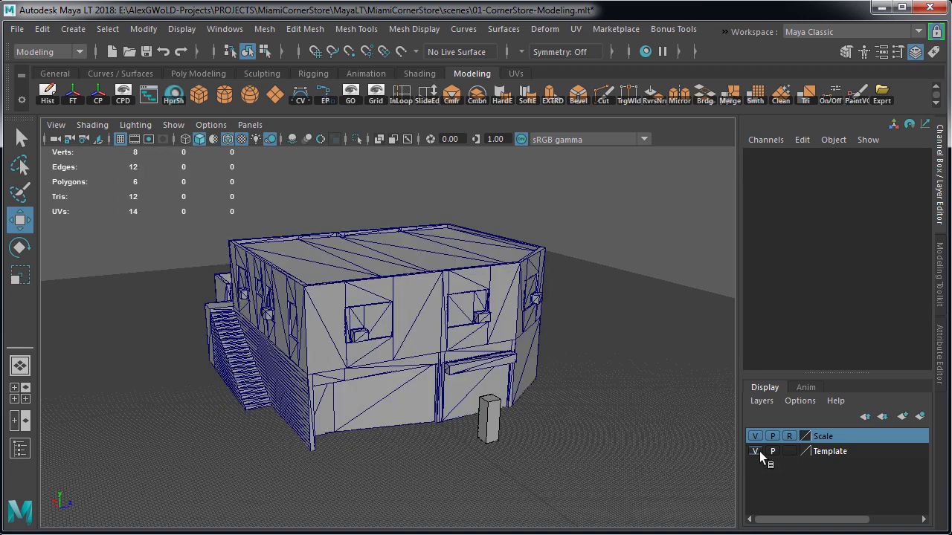
# - Switch to the file explorer window and delete MiamiCornerStore02-BSP.fbx from the ExportedfromUE4 folder
pyautogui.hotkey('alt', 'Tab')
pyautogui.doubleClick(312, 171)
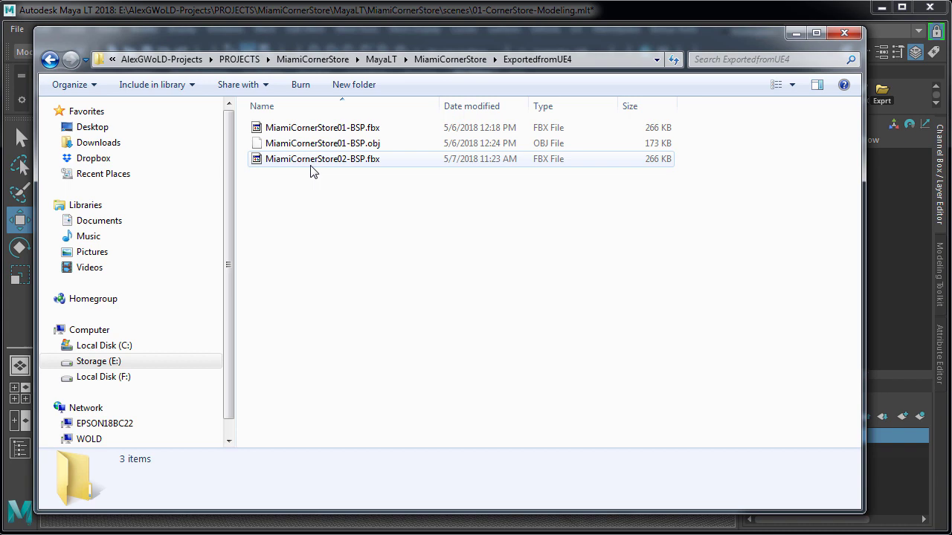
pyautogui.click(355, 160)
pyautogui.press('Delete')
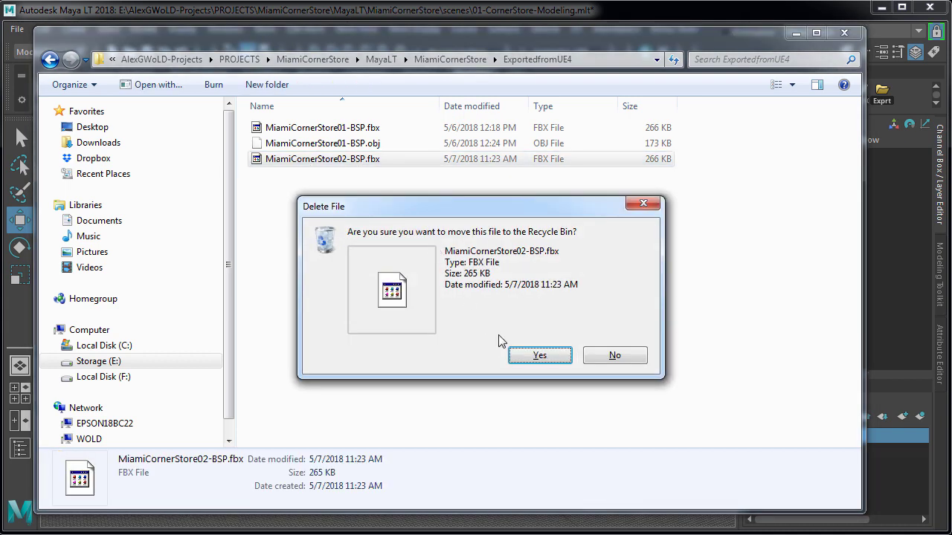